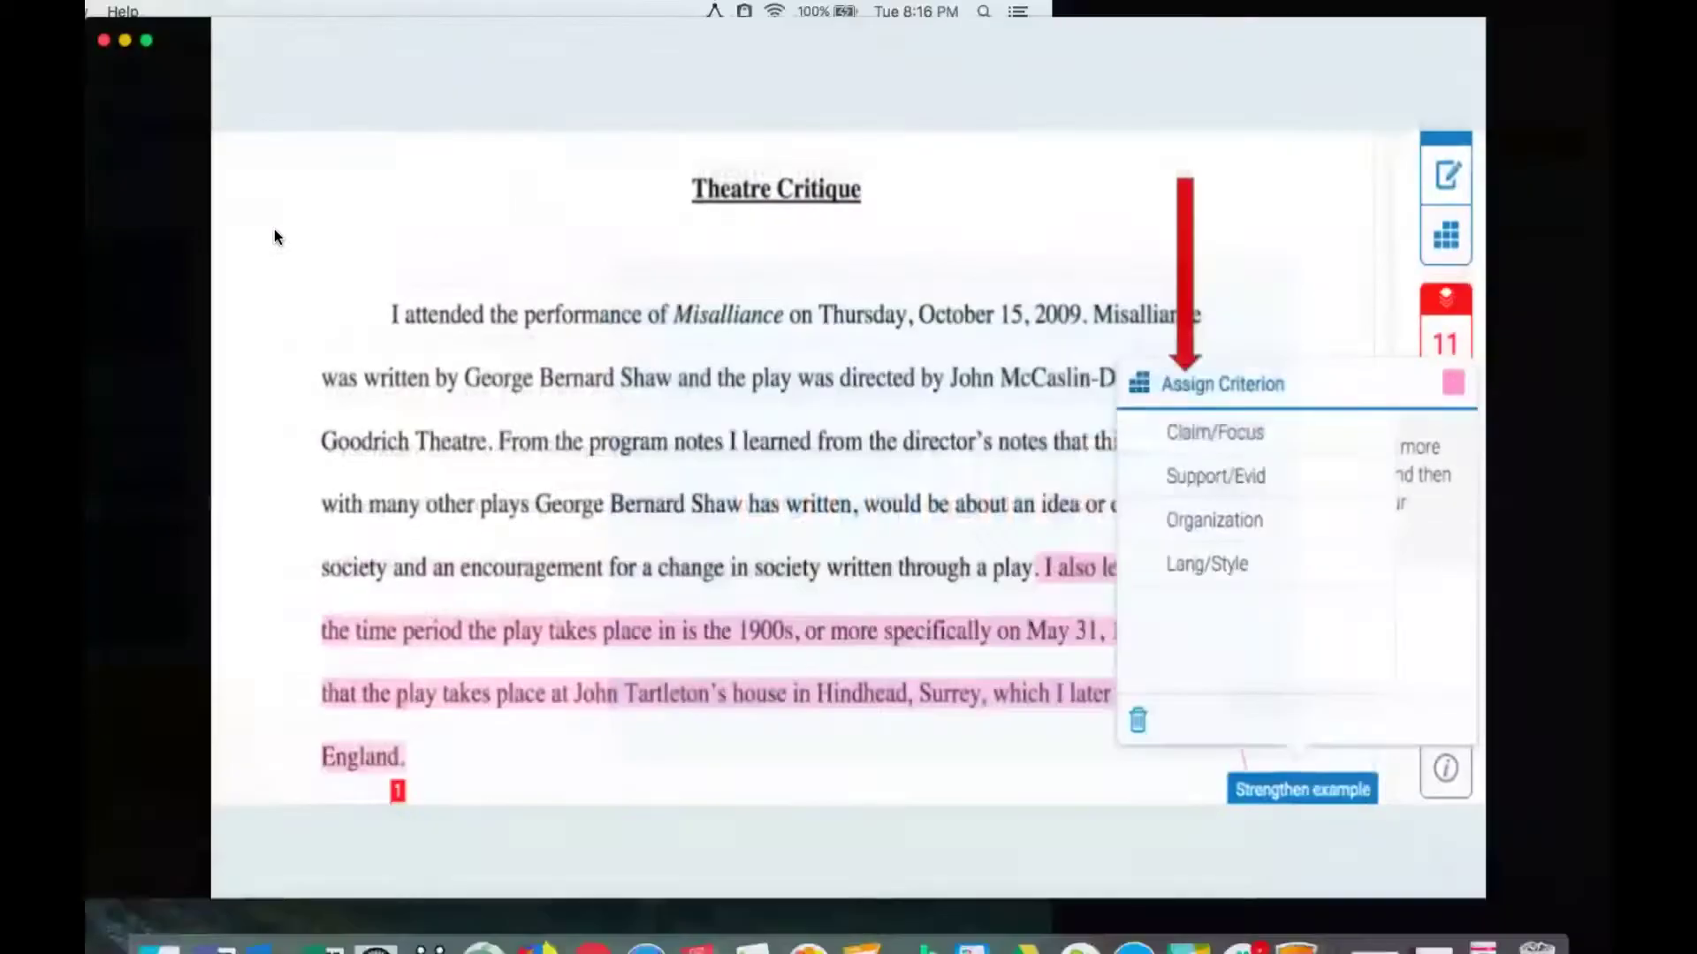
# - Leave the slideshow and open the submitted essay from the Argumentative Writing Assignment inbox in Turnitin with its QuickMarks shown
pyautogui.press('Escape')
pyautogui.click(552, 51)
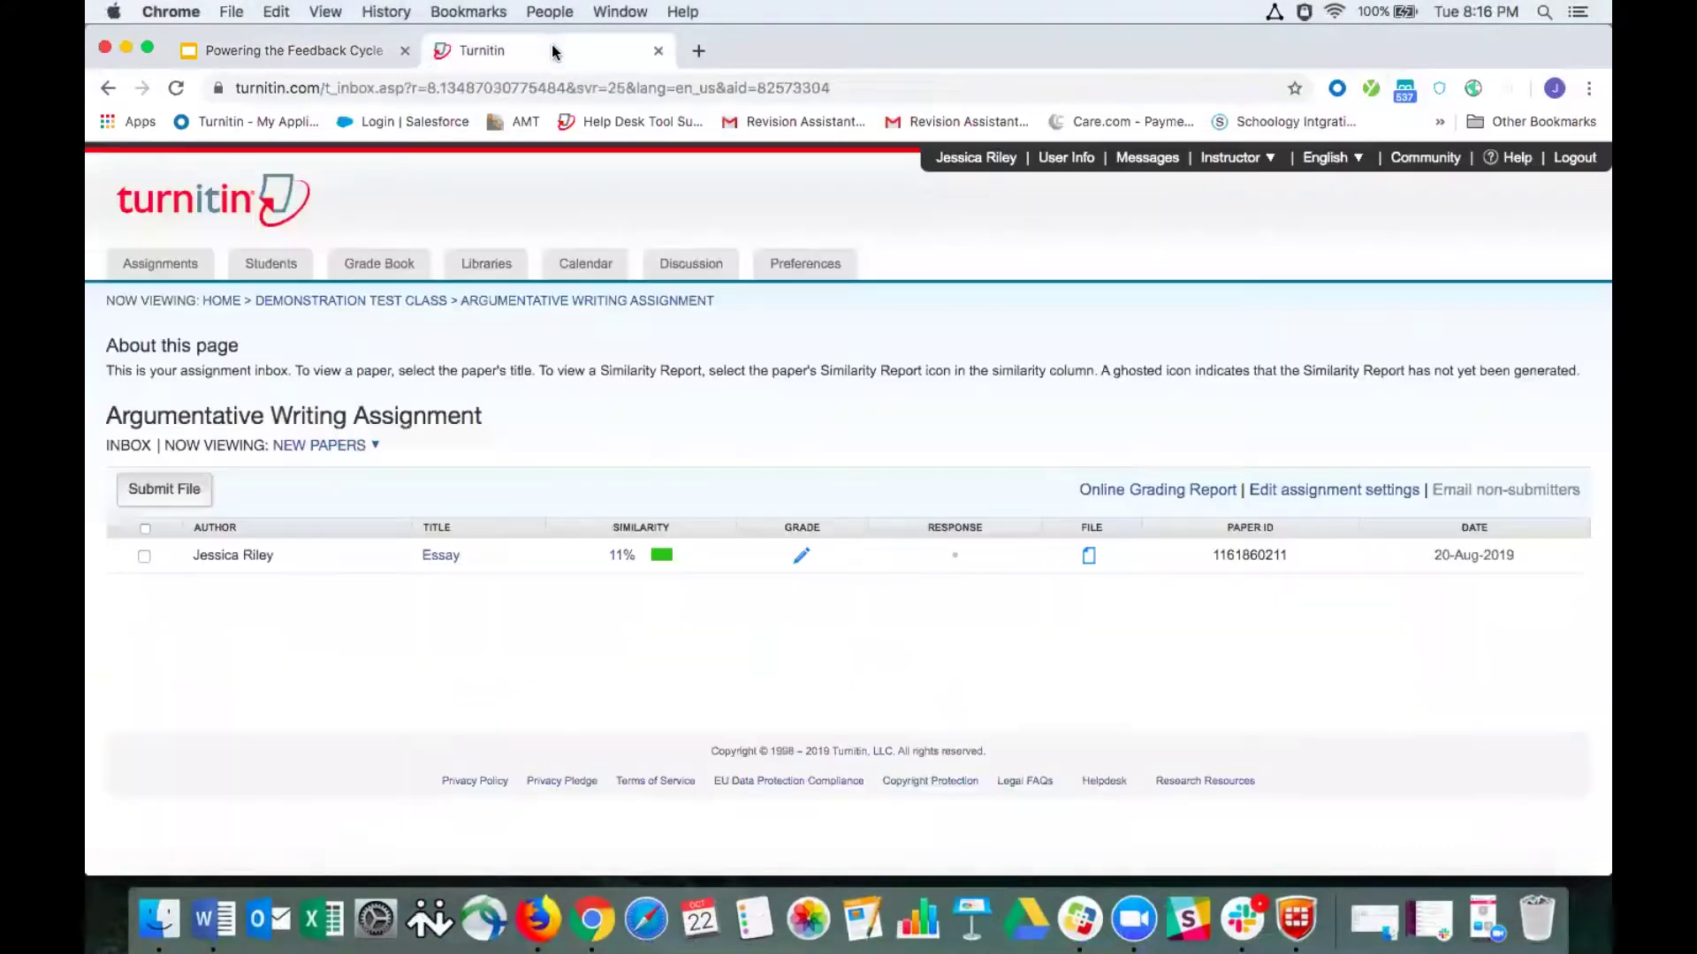
pyautogui.click(621, 555)
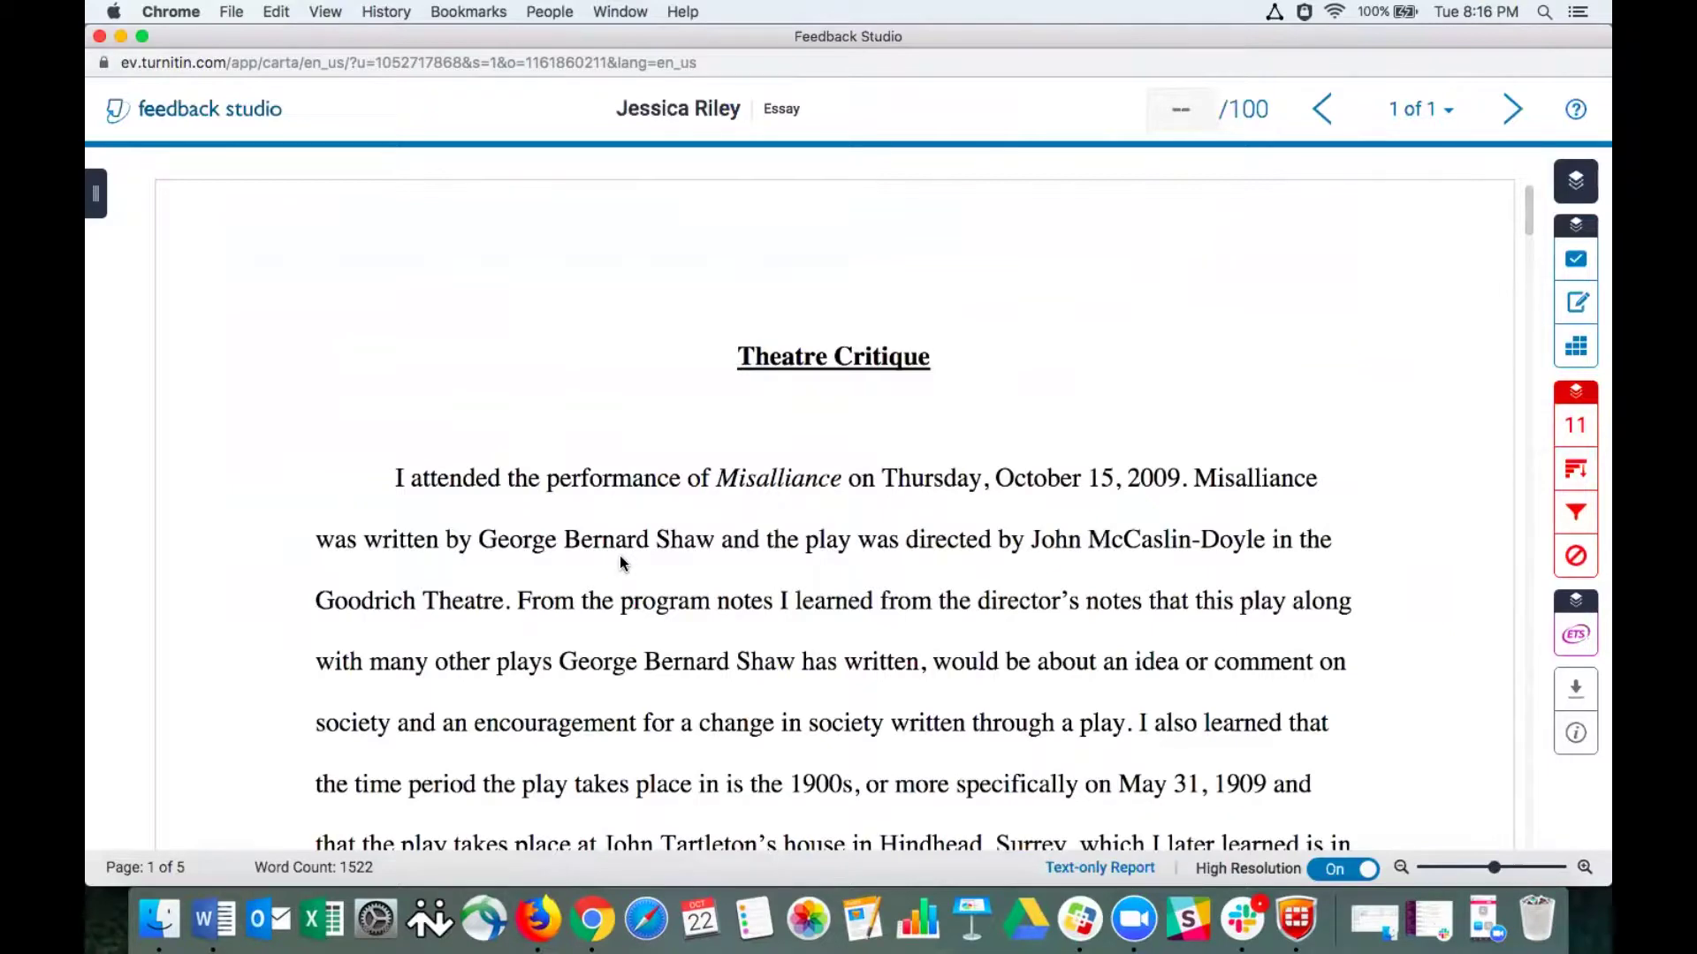
pyautogui.click(1572, 260)
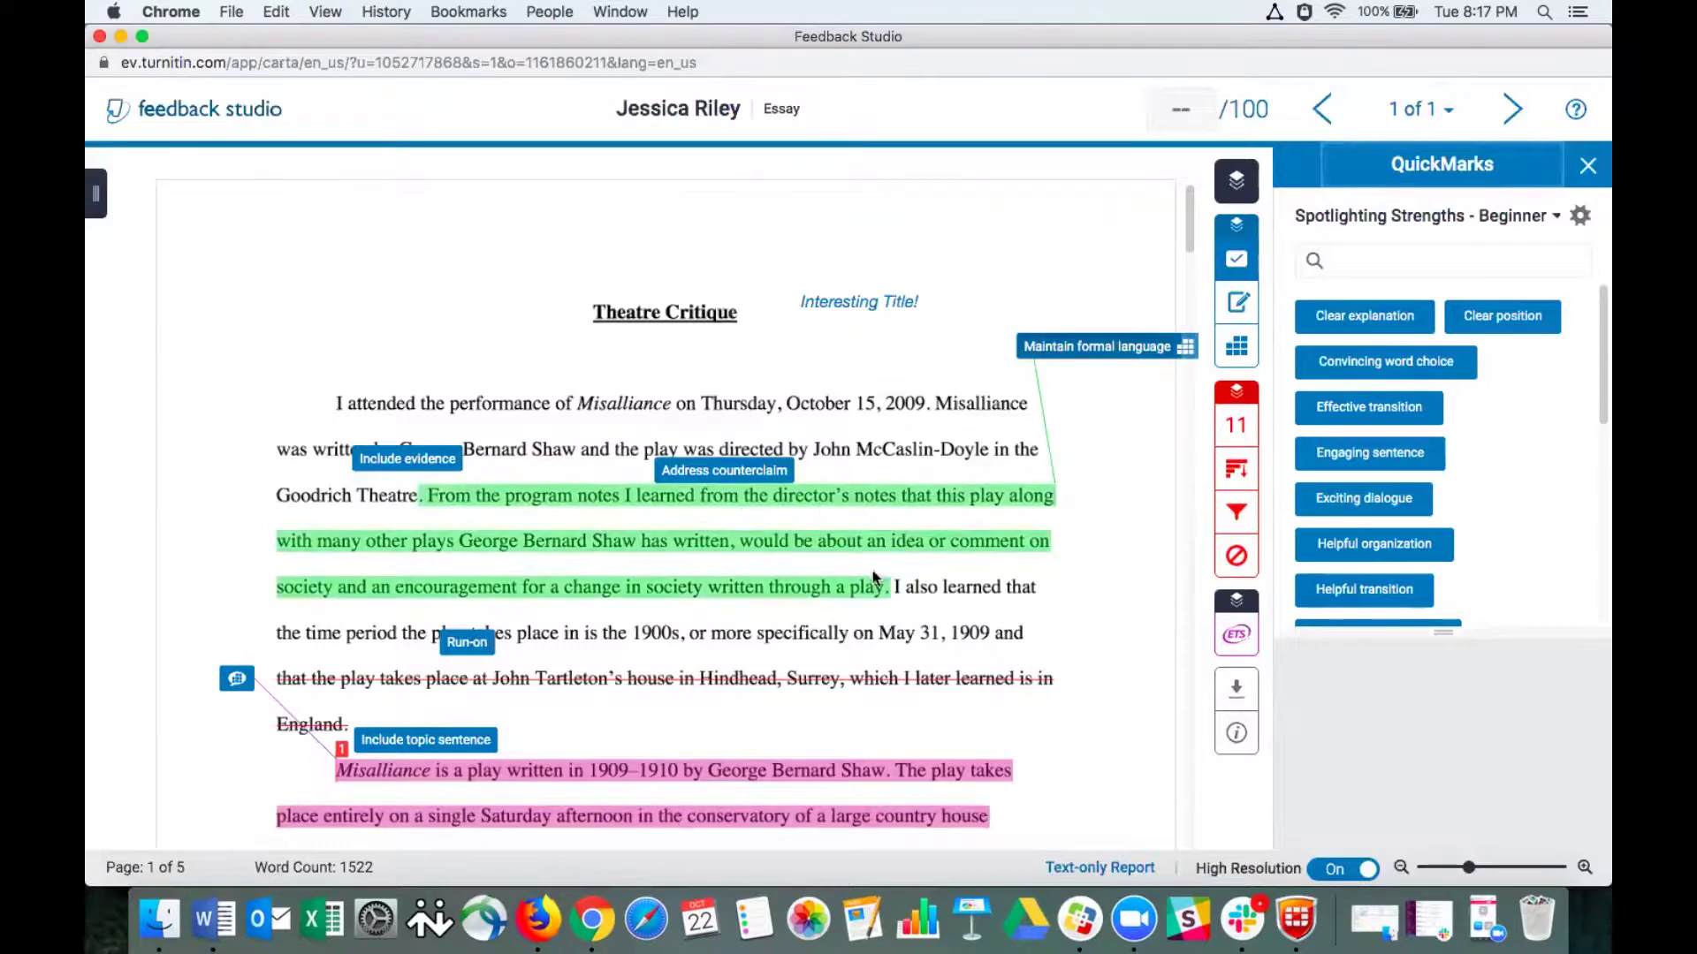
# - Assign the Claim/Focus rubric criterion to the "Address counterclaim" QuickMark on the essay's first paragraph
pyautogui.click(716, 480)
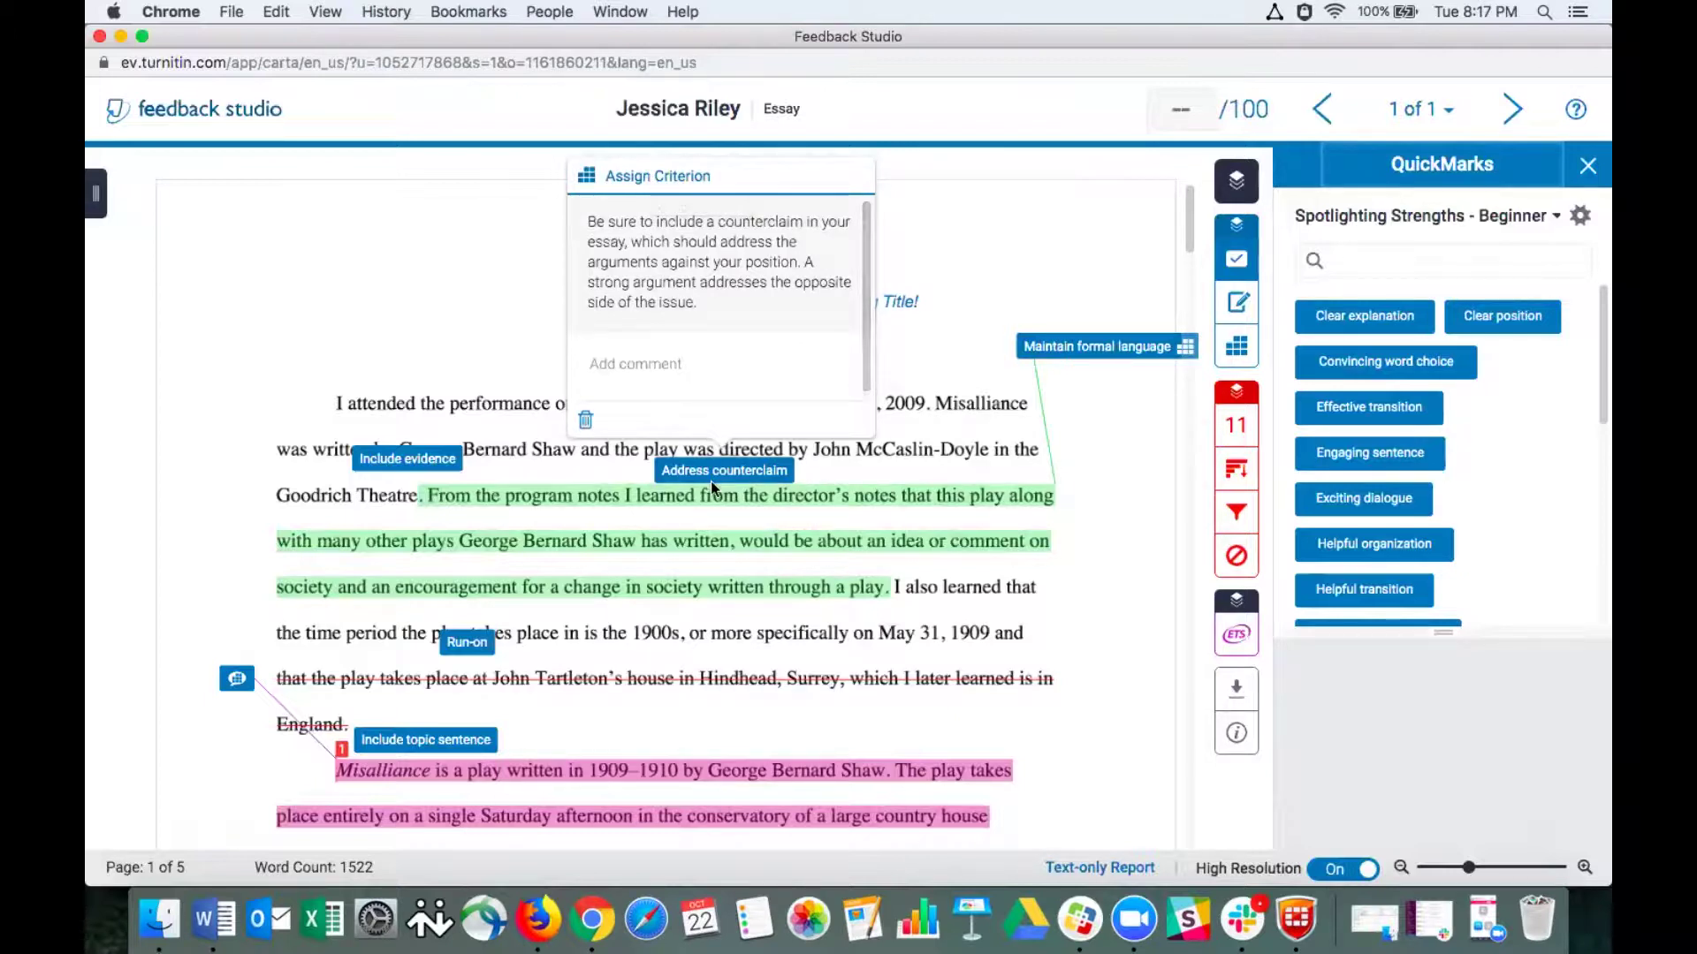
pyautogui.click(643, 184)
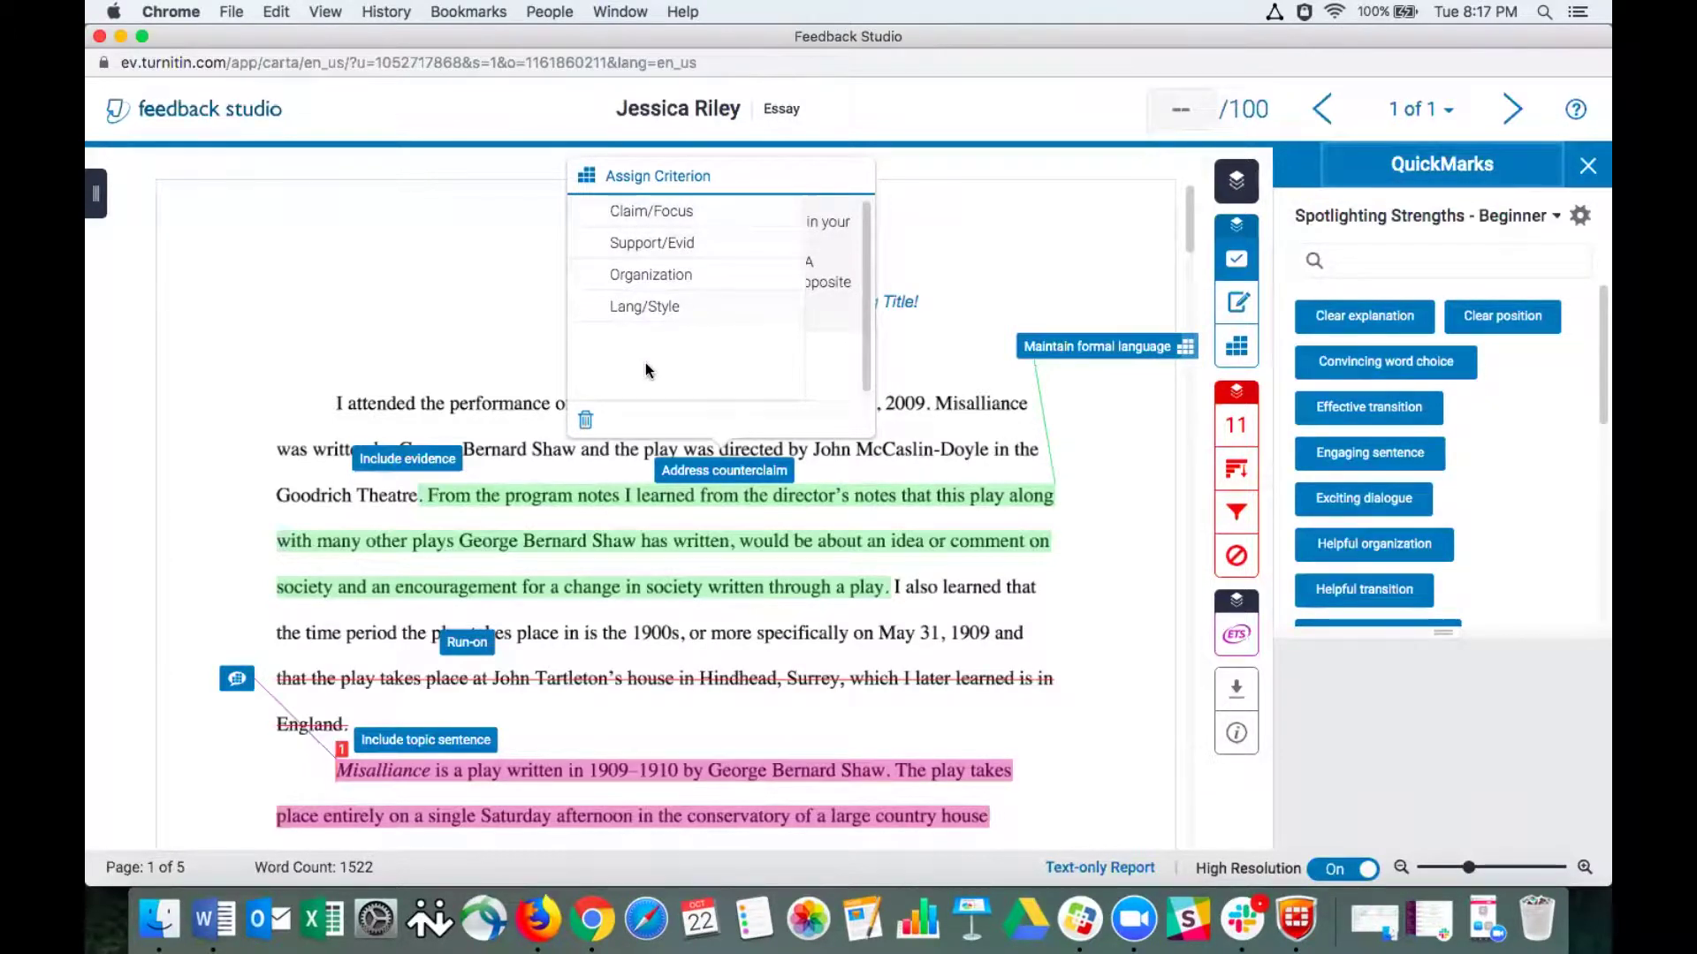
pyautogui.click(653, 213)
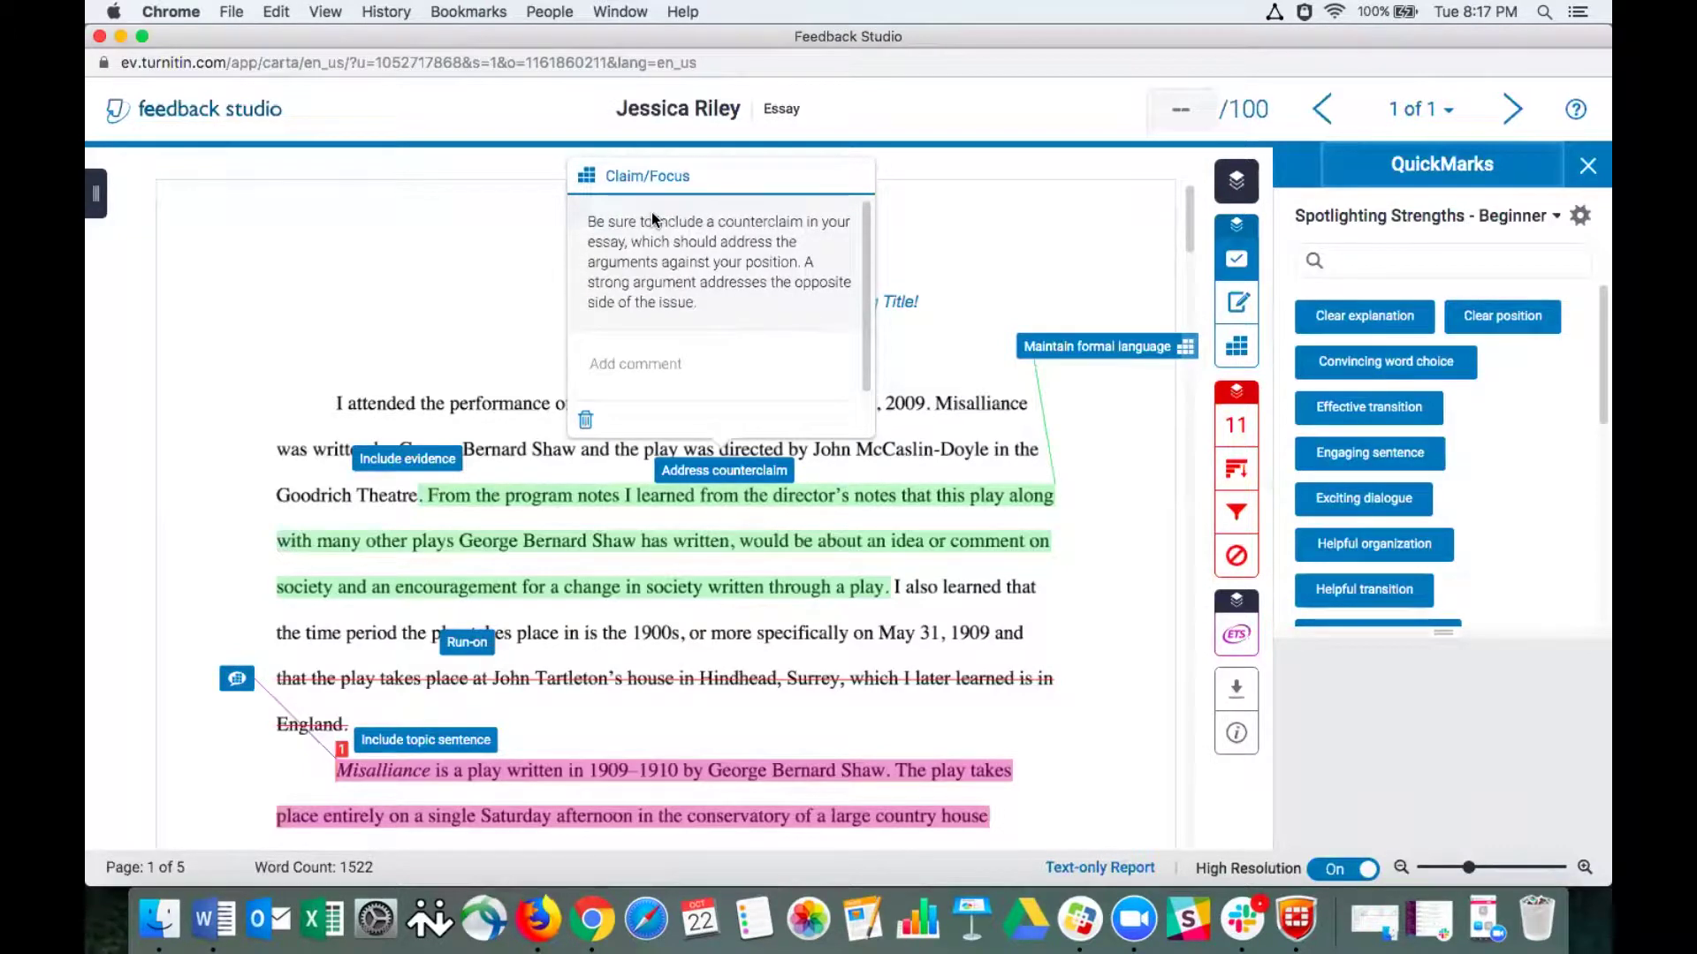
pyautogui.click(926, 221)
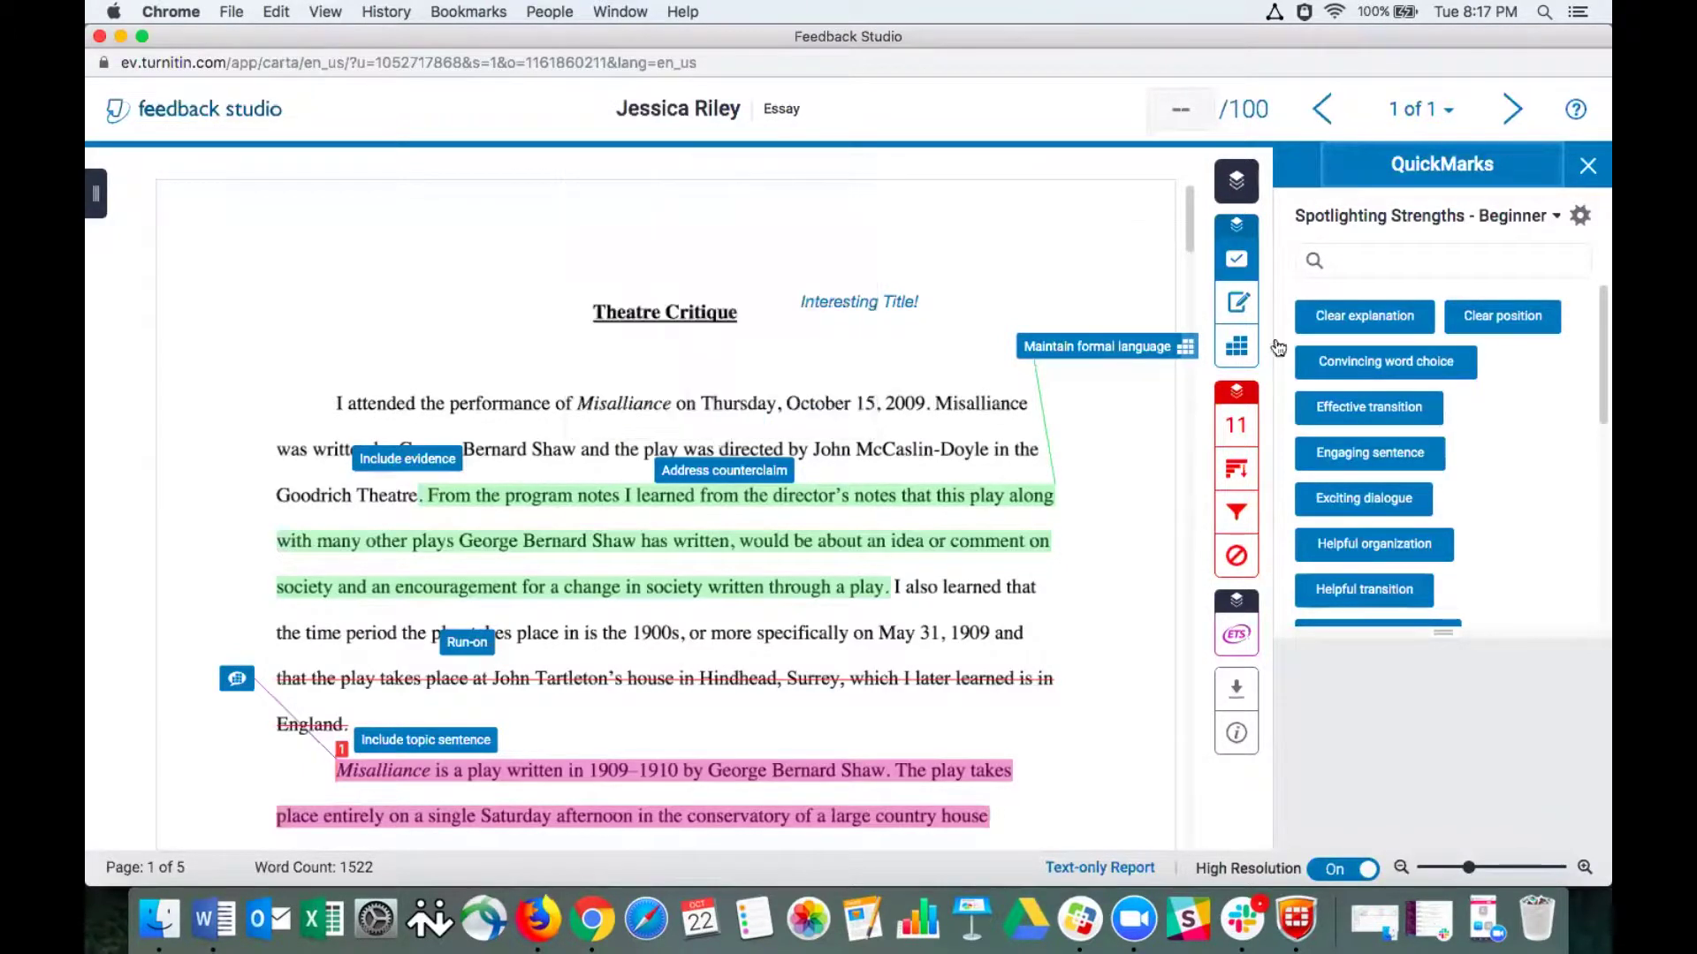
# - Display the Argumentative Essay rubric and examine the criterion assignment of the "Maintain formal language" comment and the comment counts per criterion
pyautogui.click(1237, 349)
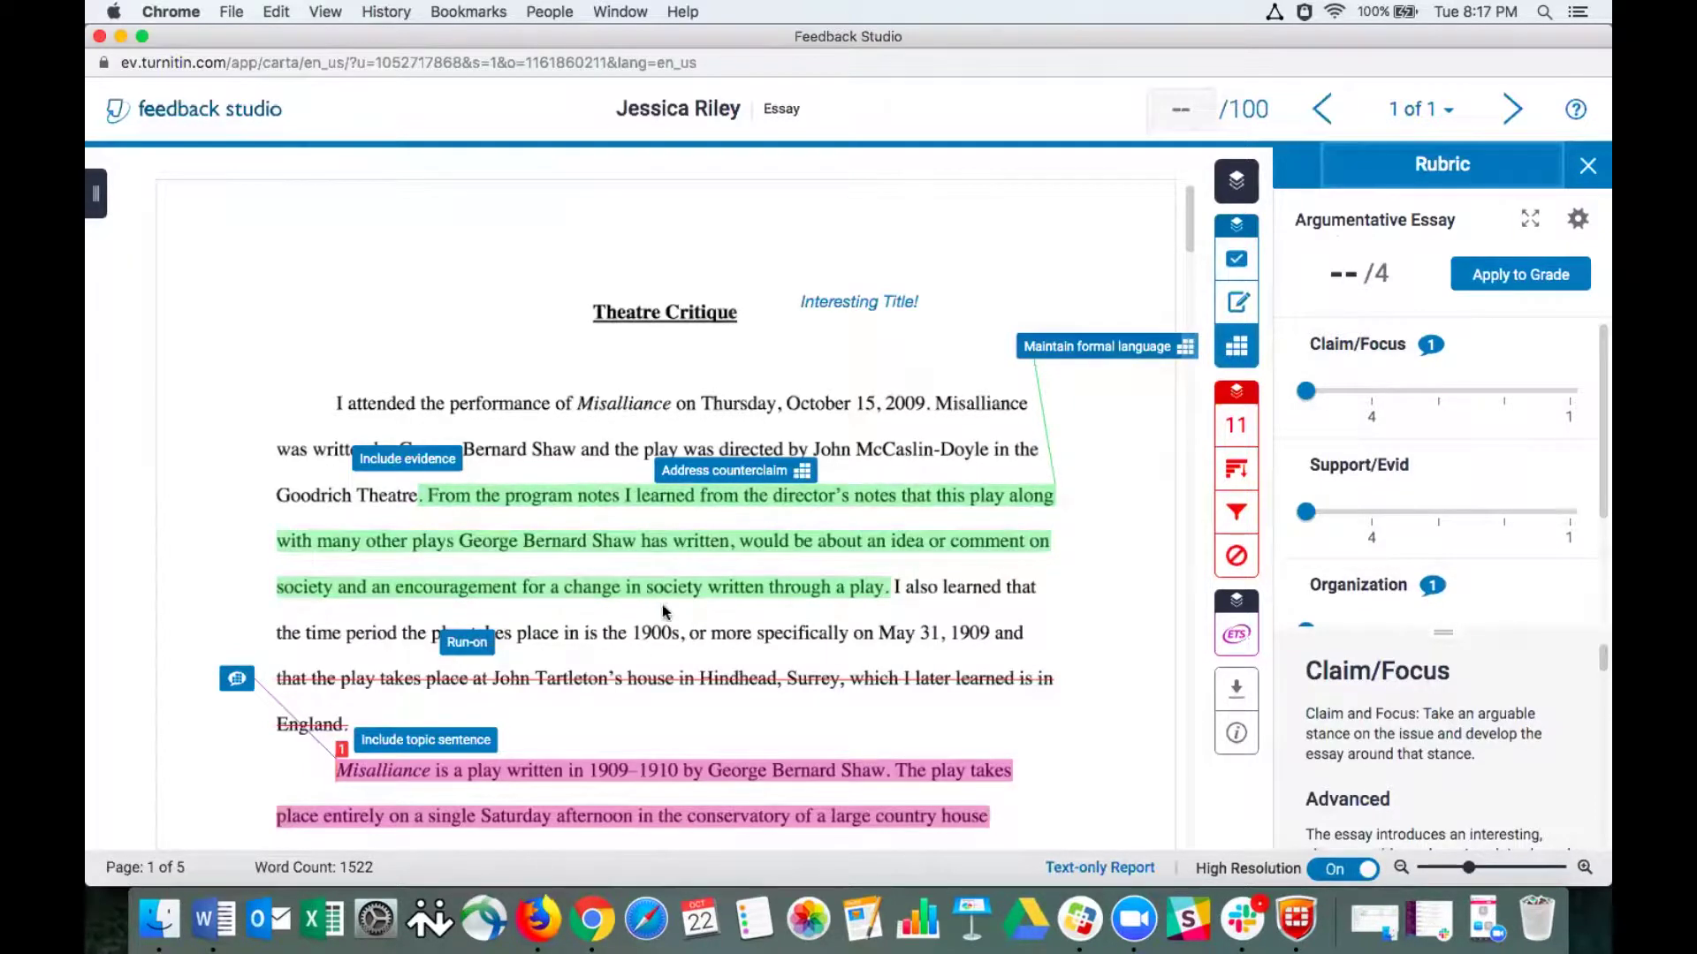
pyautogui.click(1103, 346)
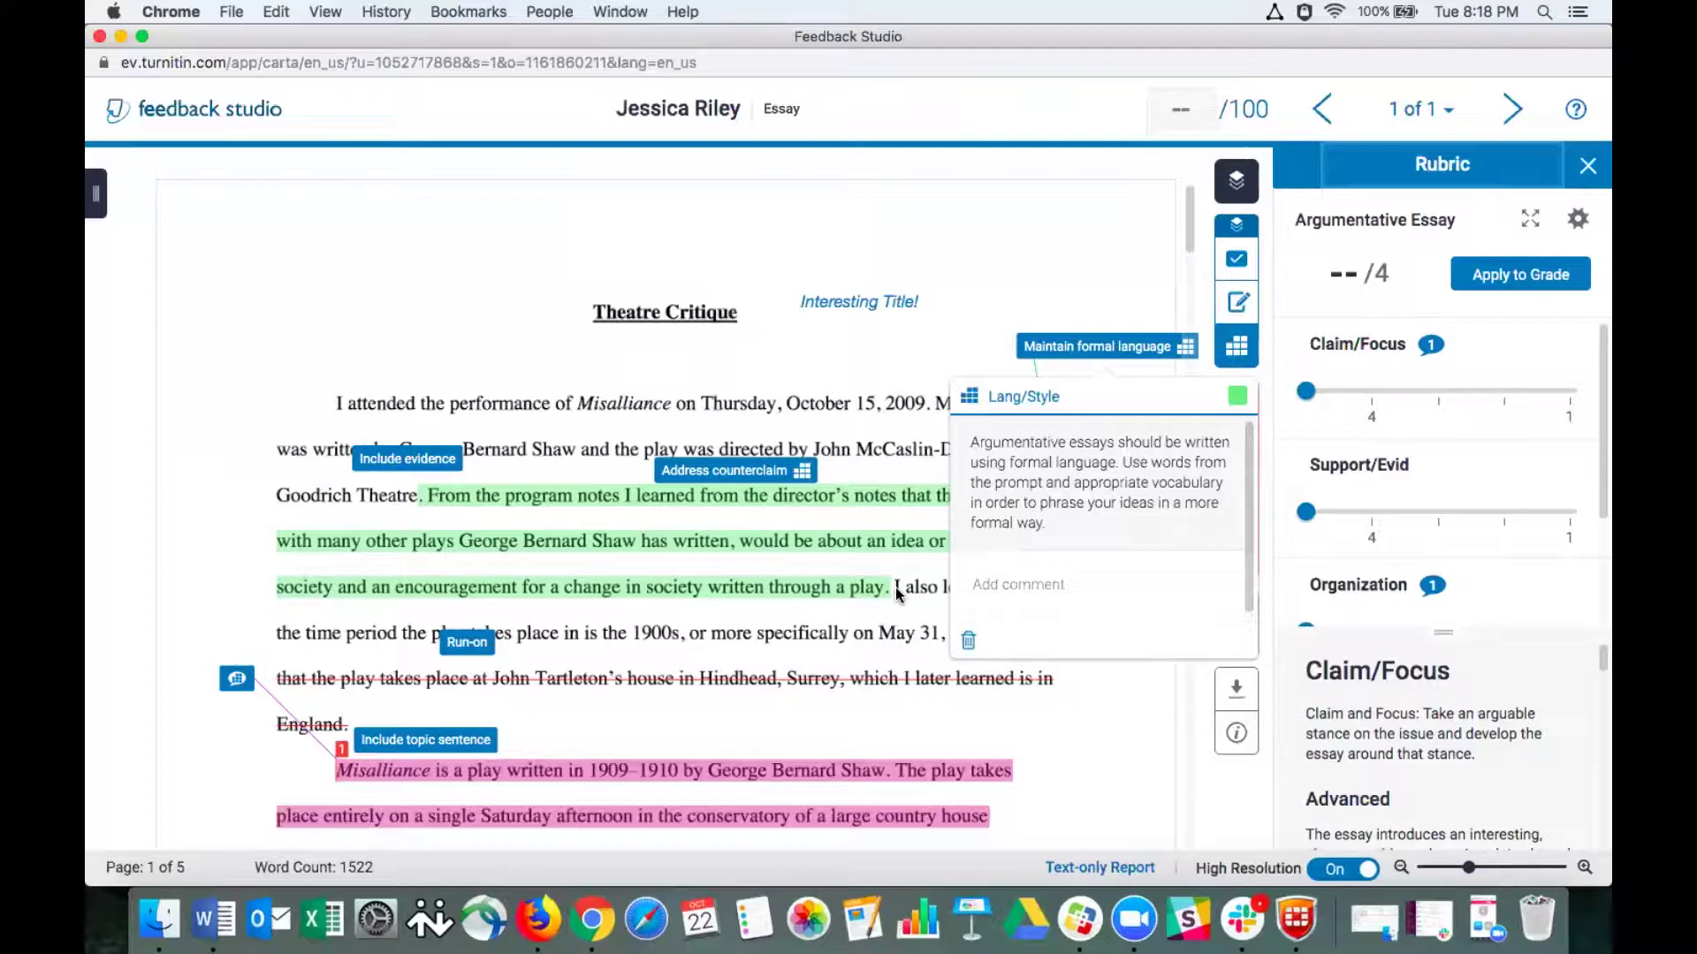
pyautogui.click(1008, 399)
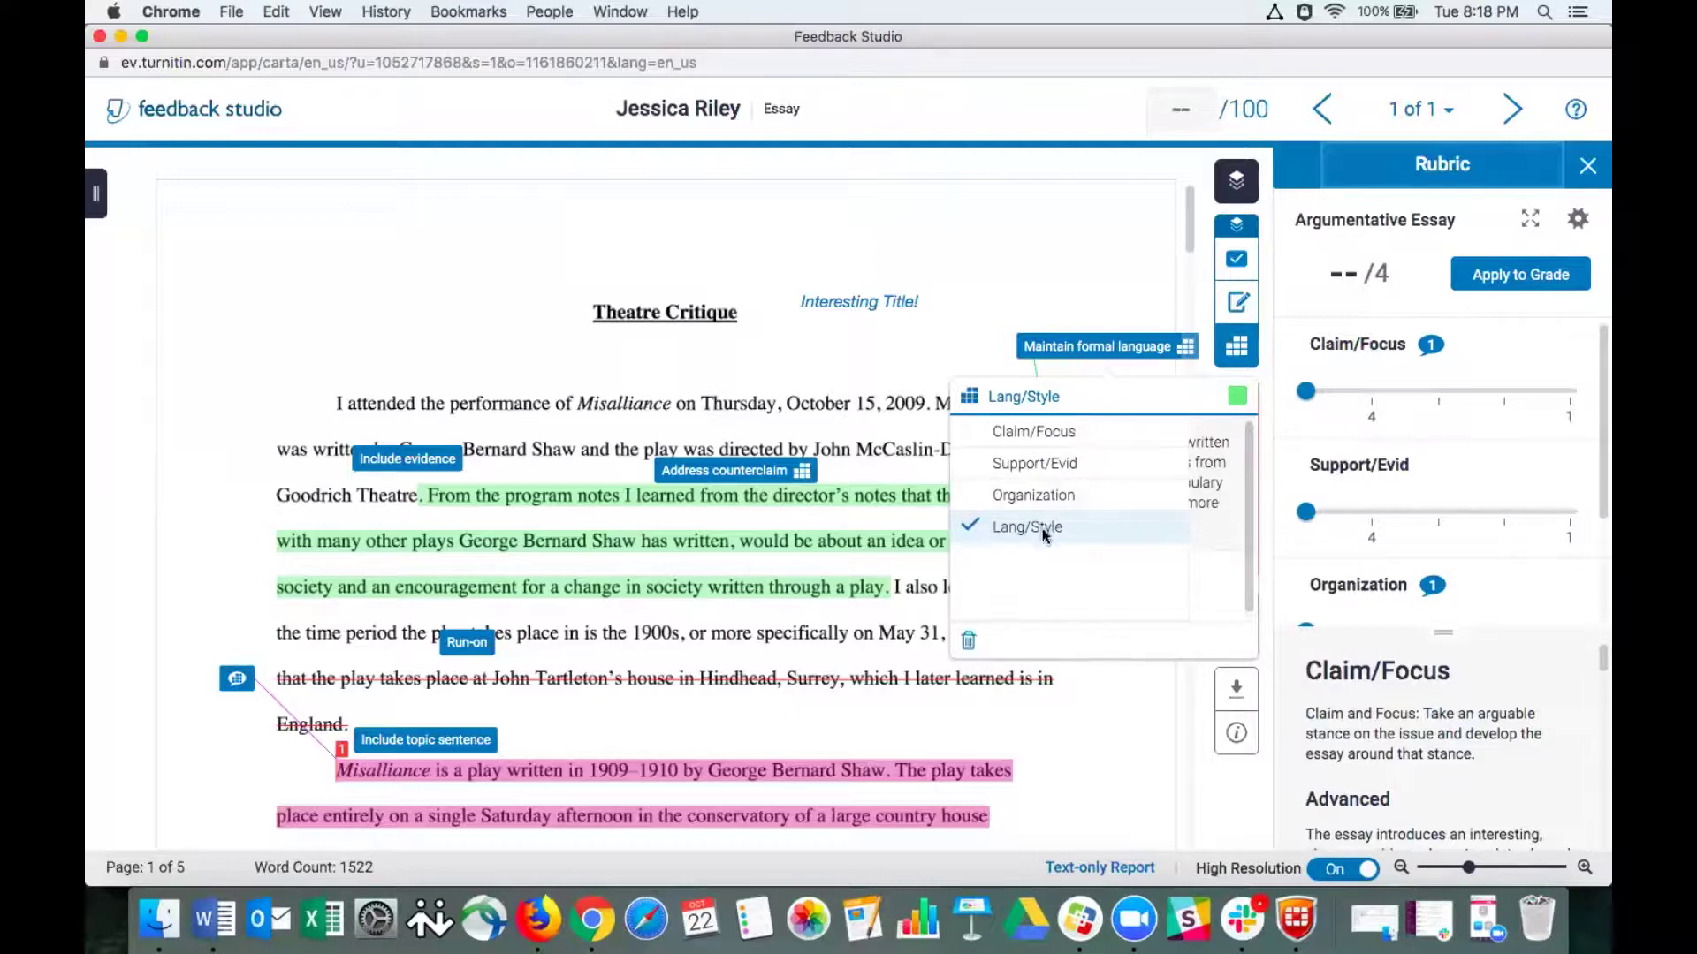
pyautogui.click(975, 294)
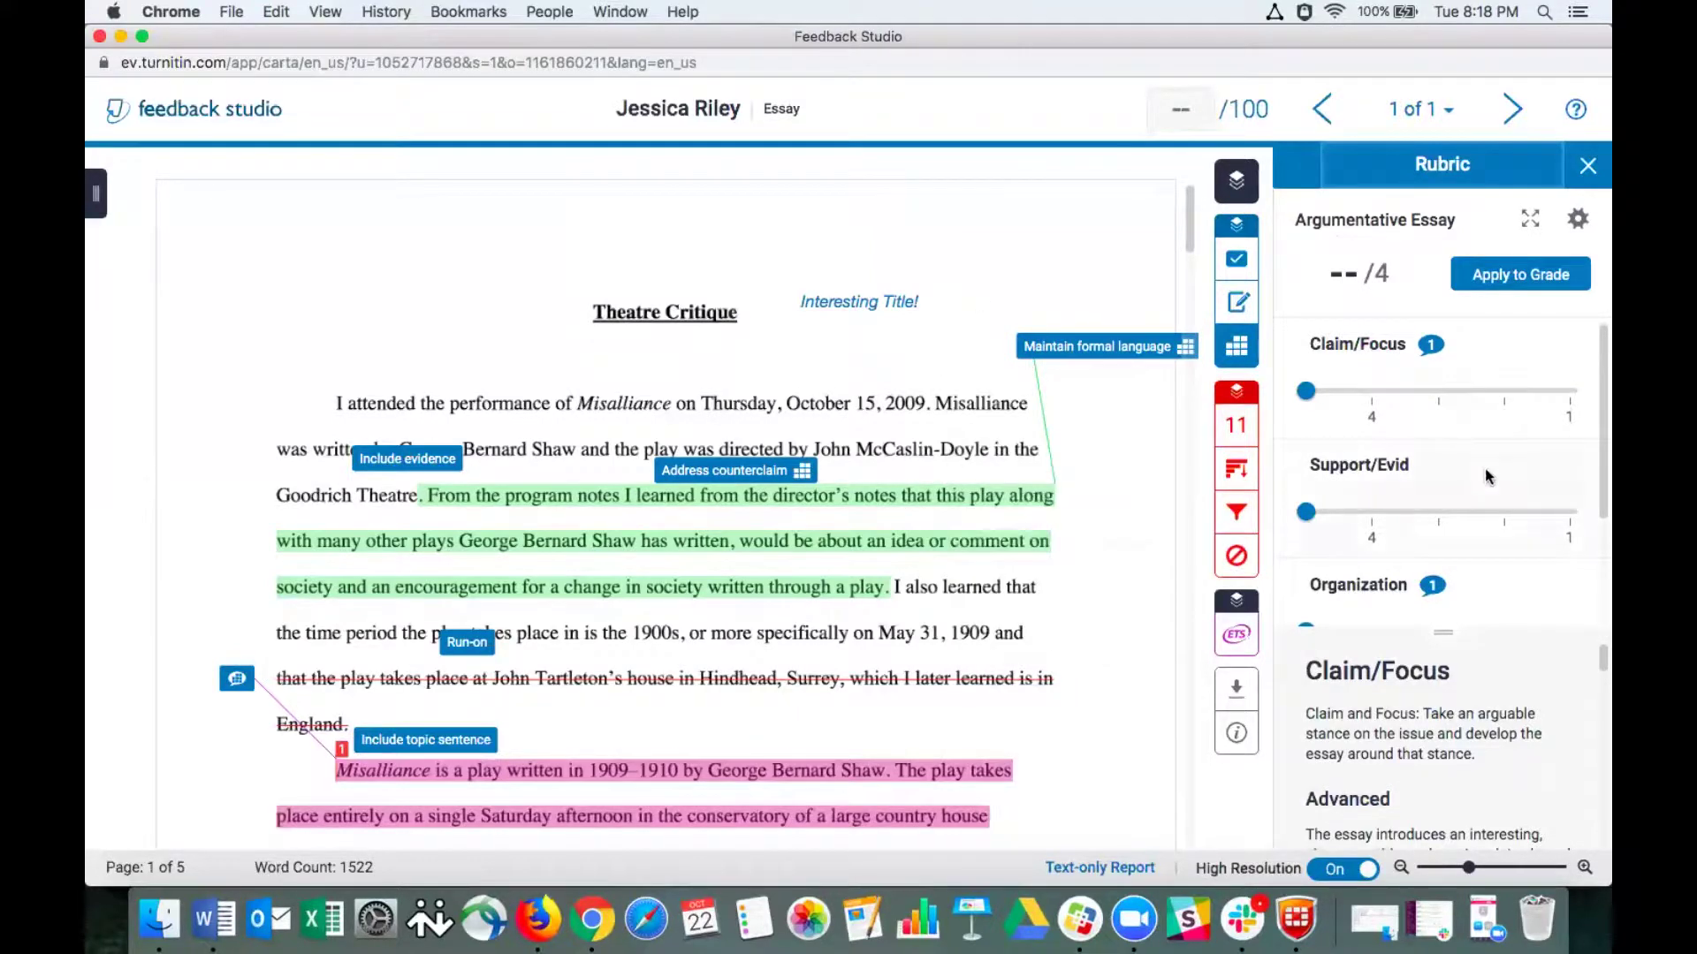
pyautogui.scroll(-3, 1490, 477)
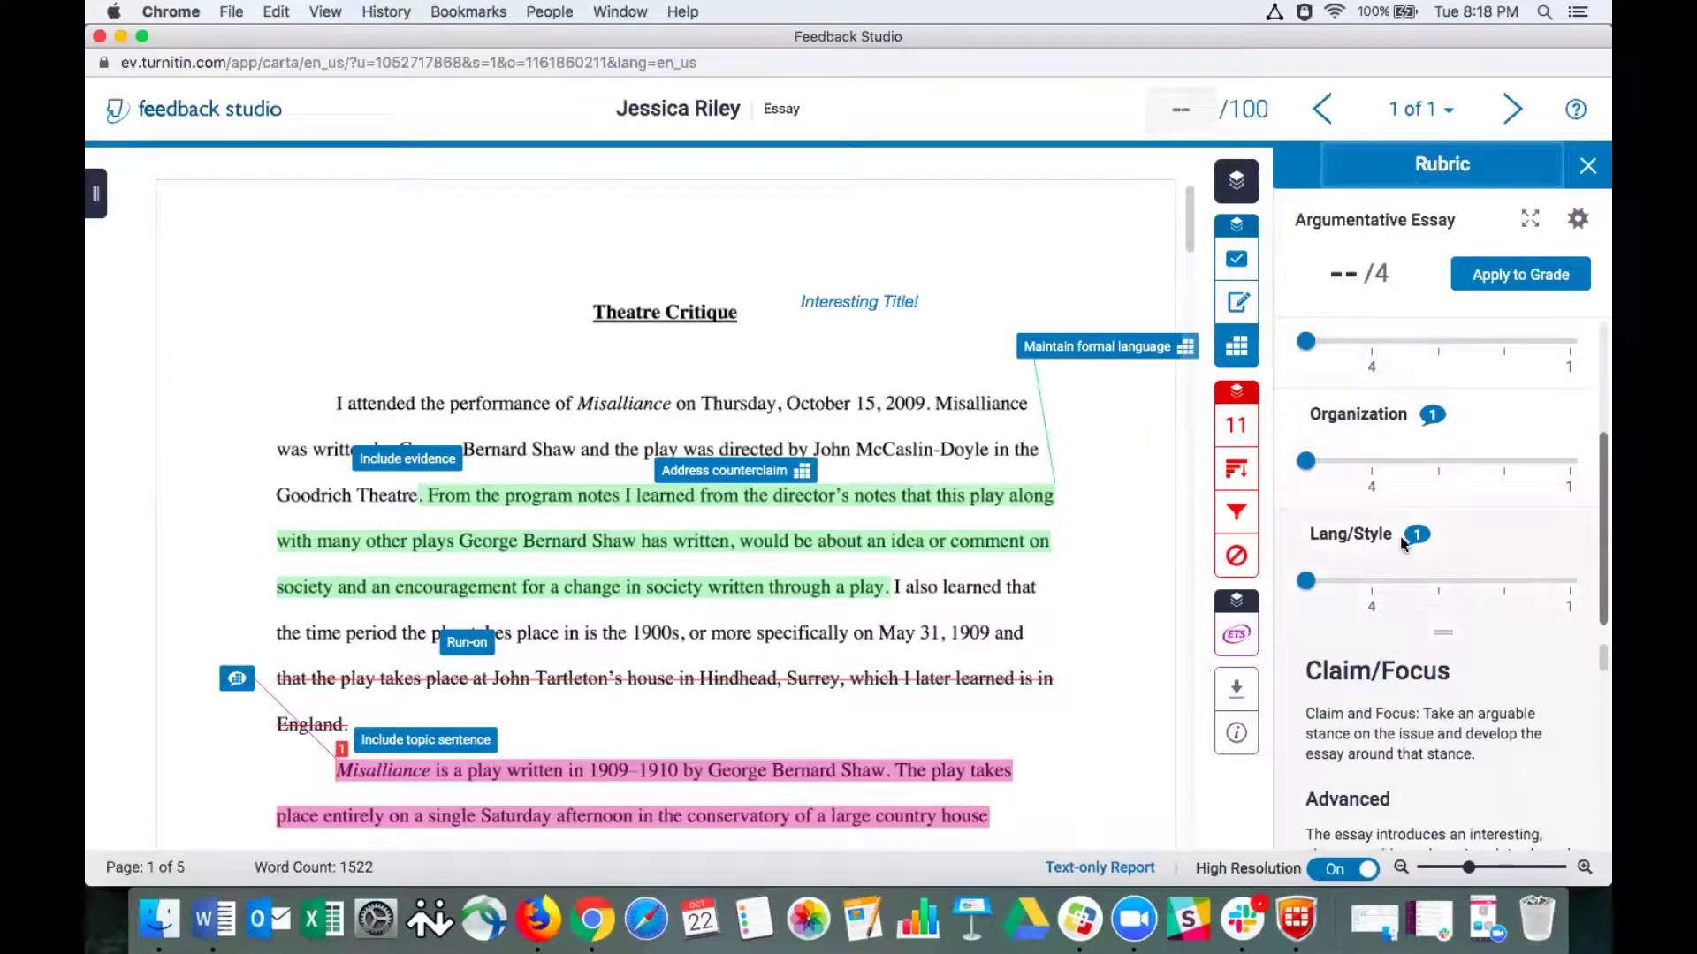
pyautogui.scroll(3, 1387, 382)
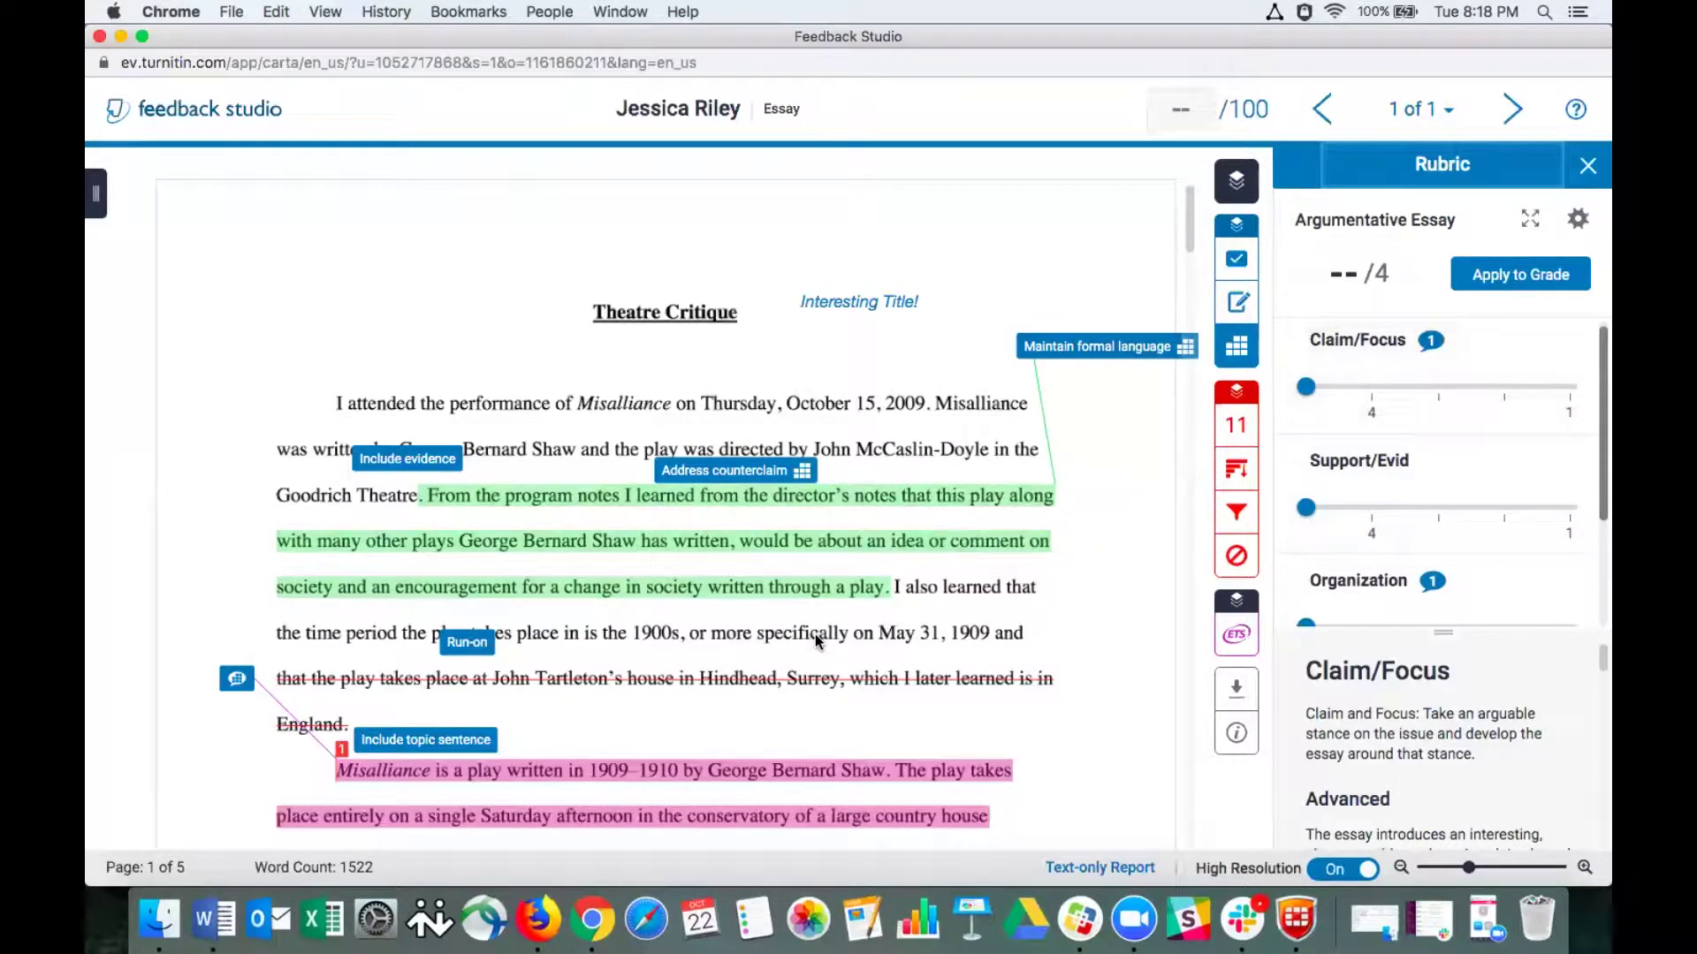
# - Browse the list of available QuickMark sets without changing the active set
pyautogui.click(1241, 258)
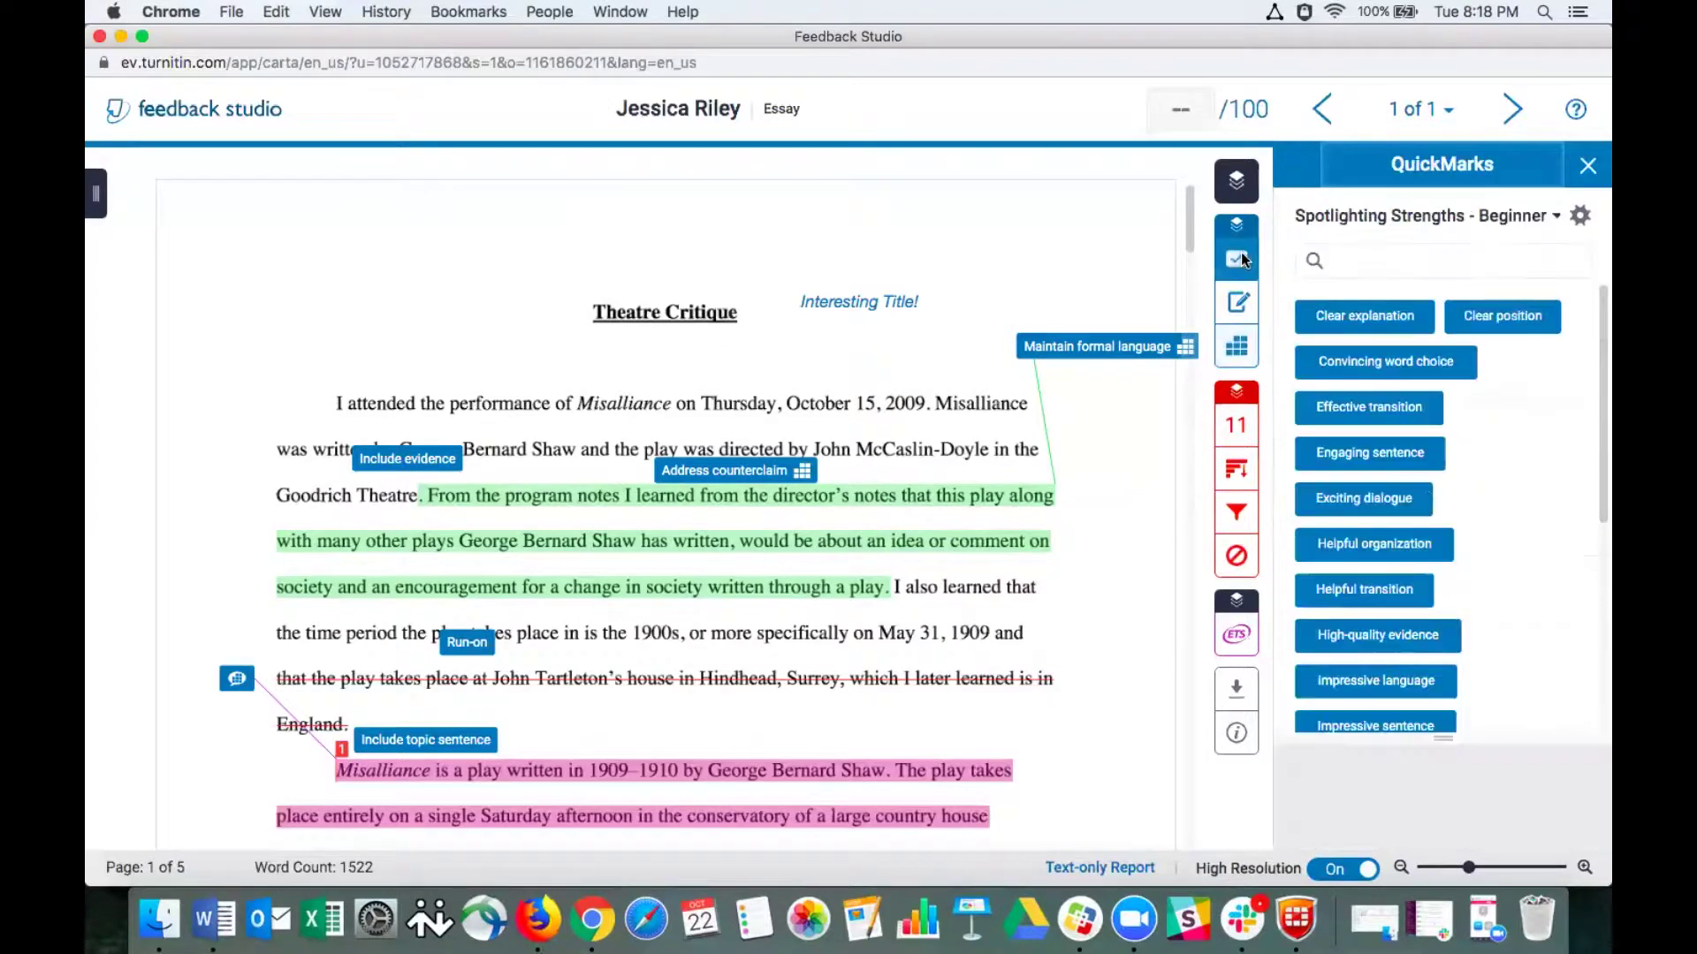
pyautogui.click(1555, 216)
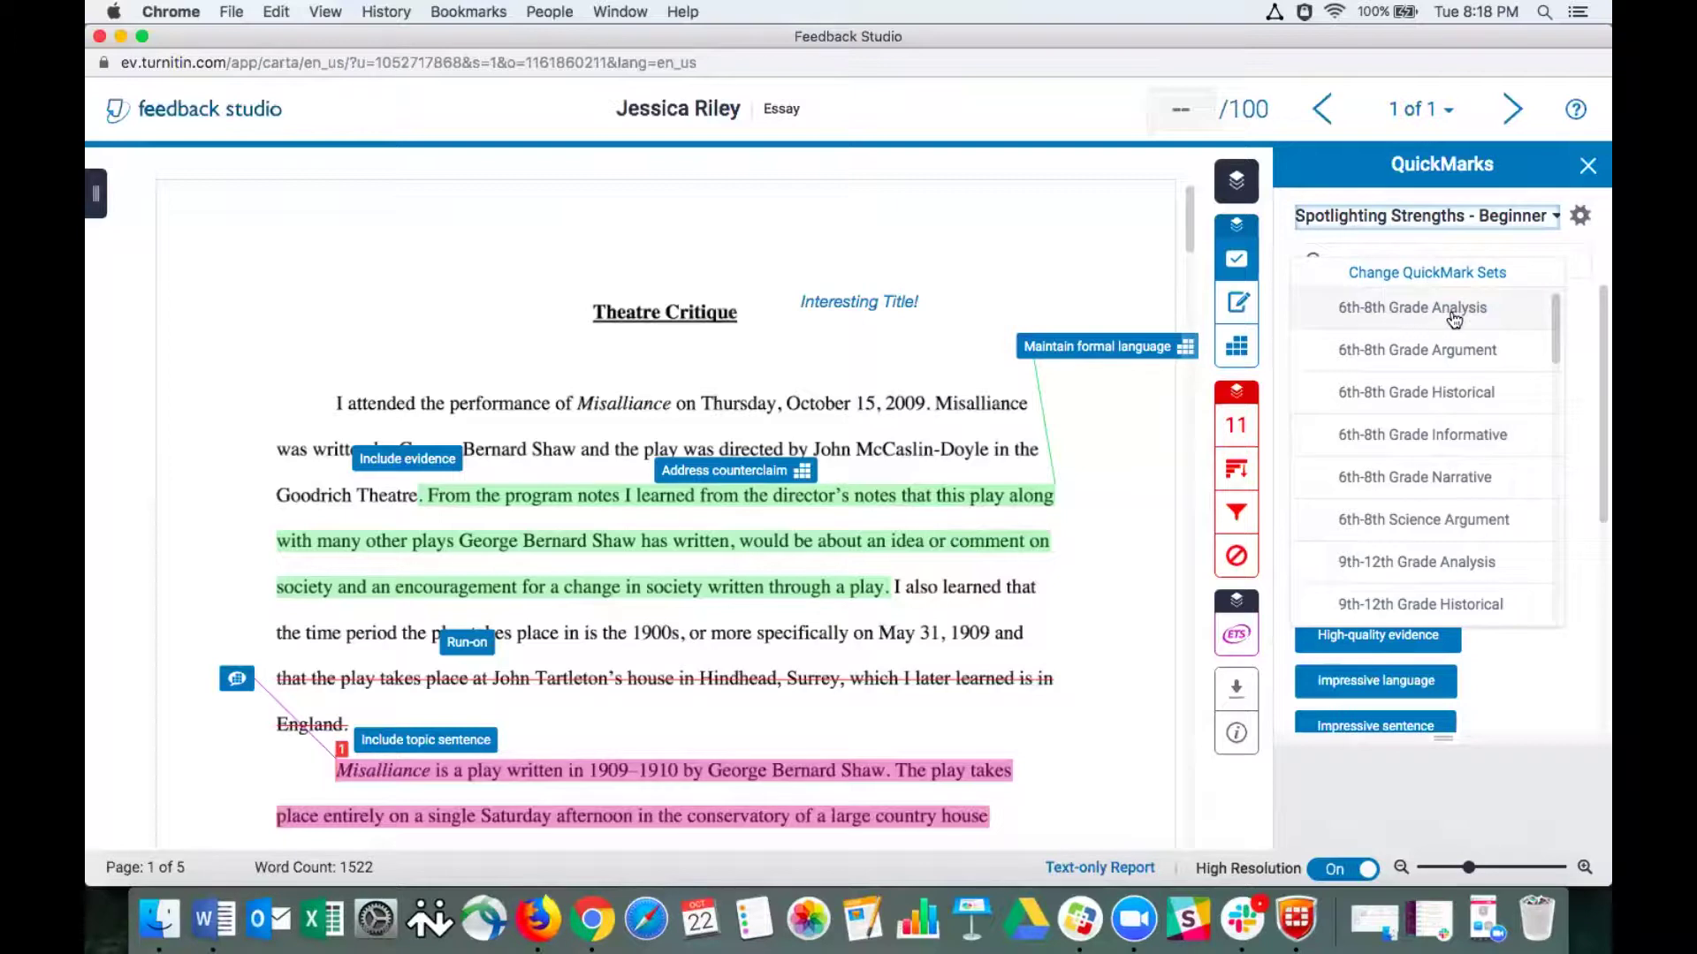
pyautogui.scroll(-5, 1387, 453)
pyautogui.scroll(-4, 1390, 464)
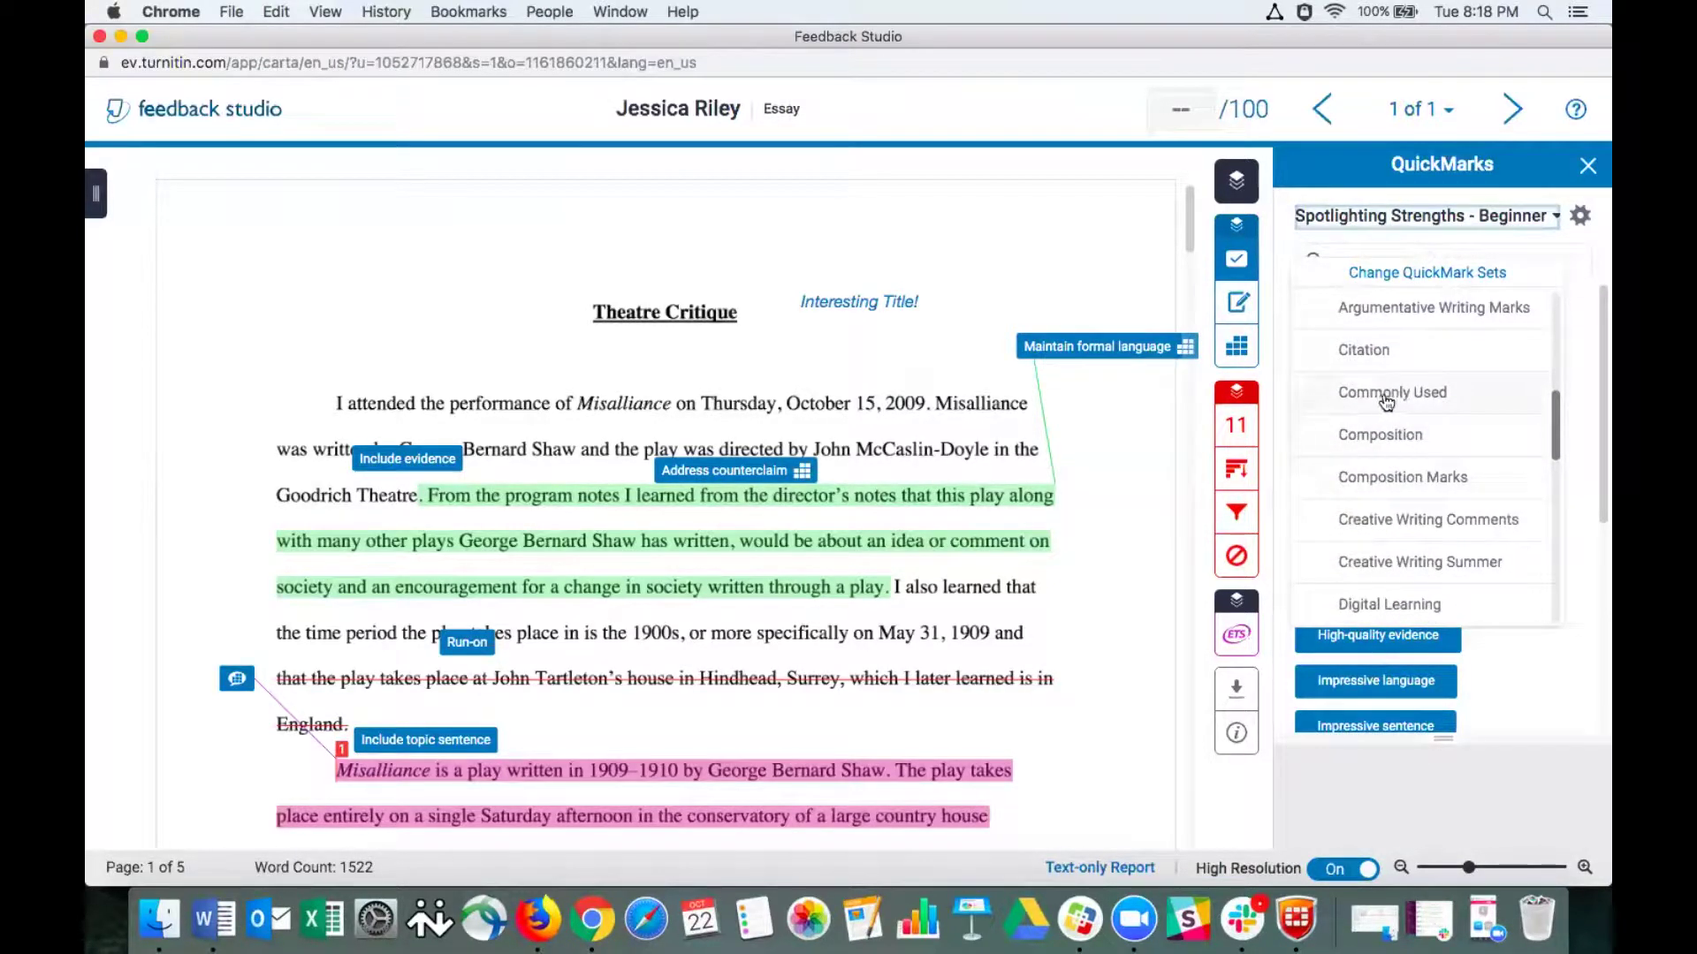
pyautogui.scroll(-5, 1439, 402)
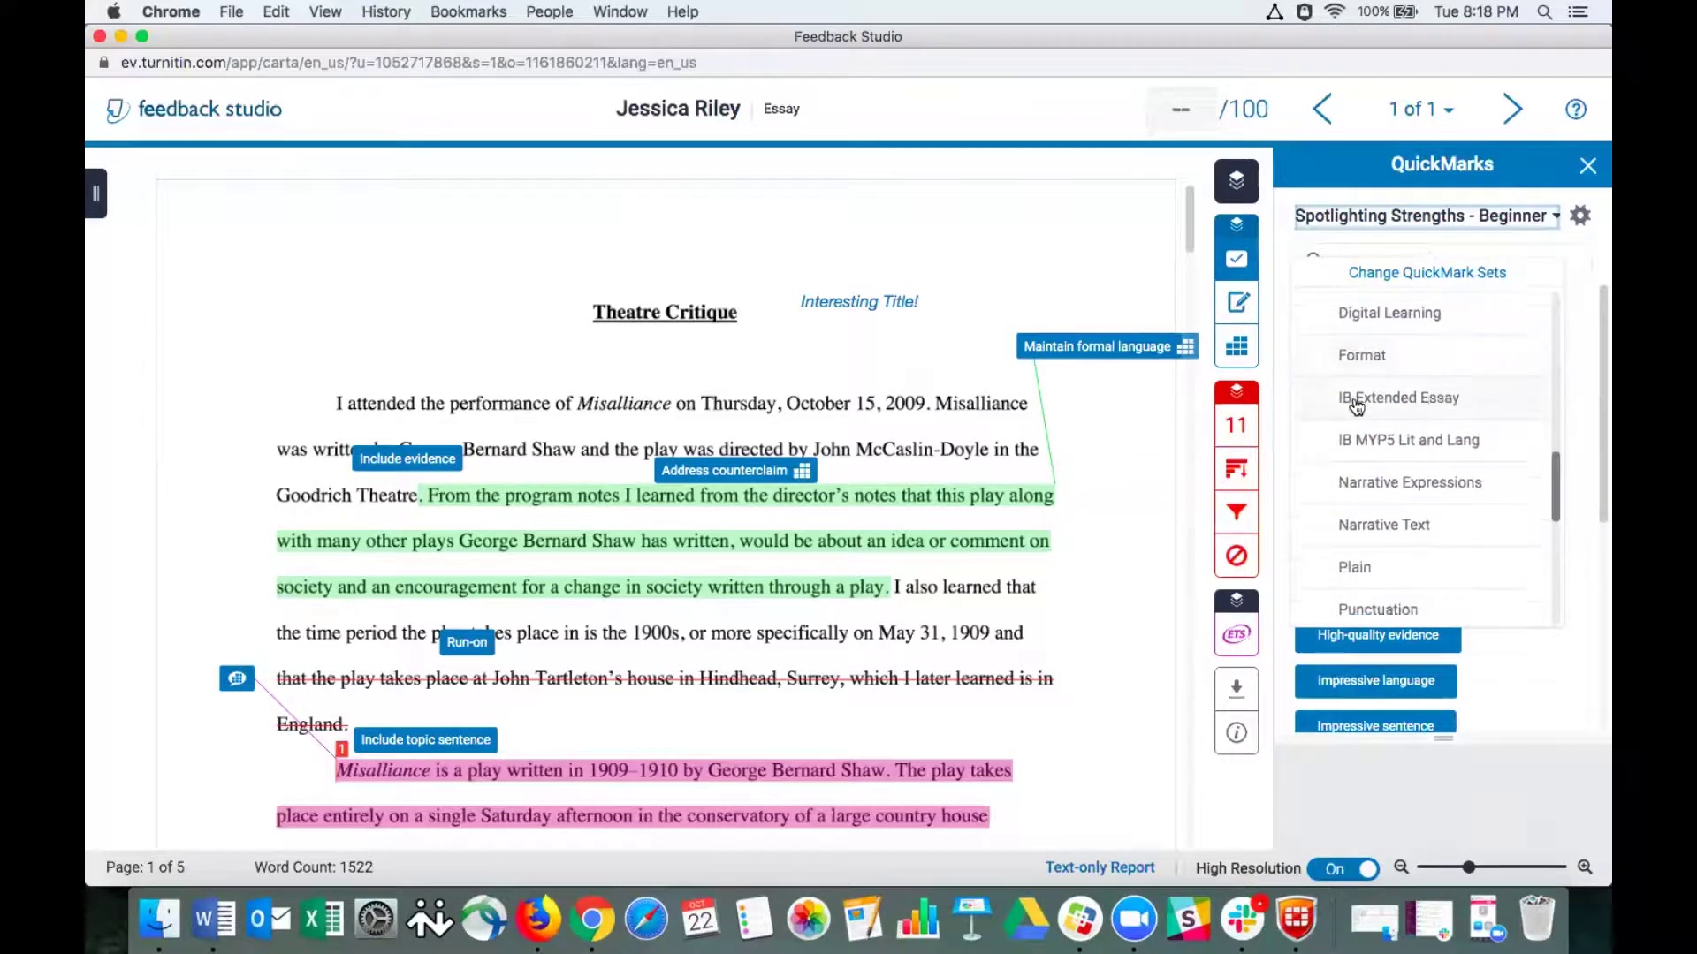
pyautogui.scroll(-5, 1409, 459)
pyautogui.scroll(-5, 1398, 463)
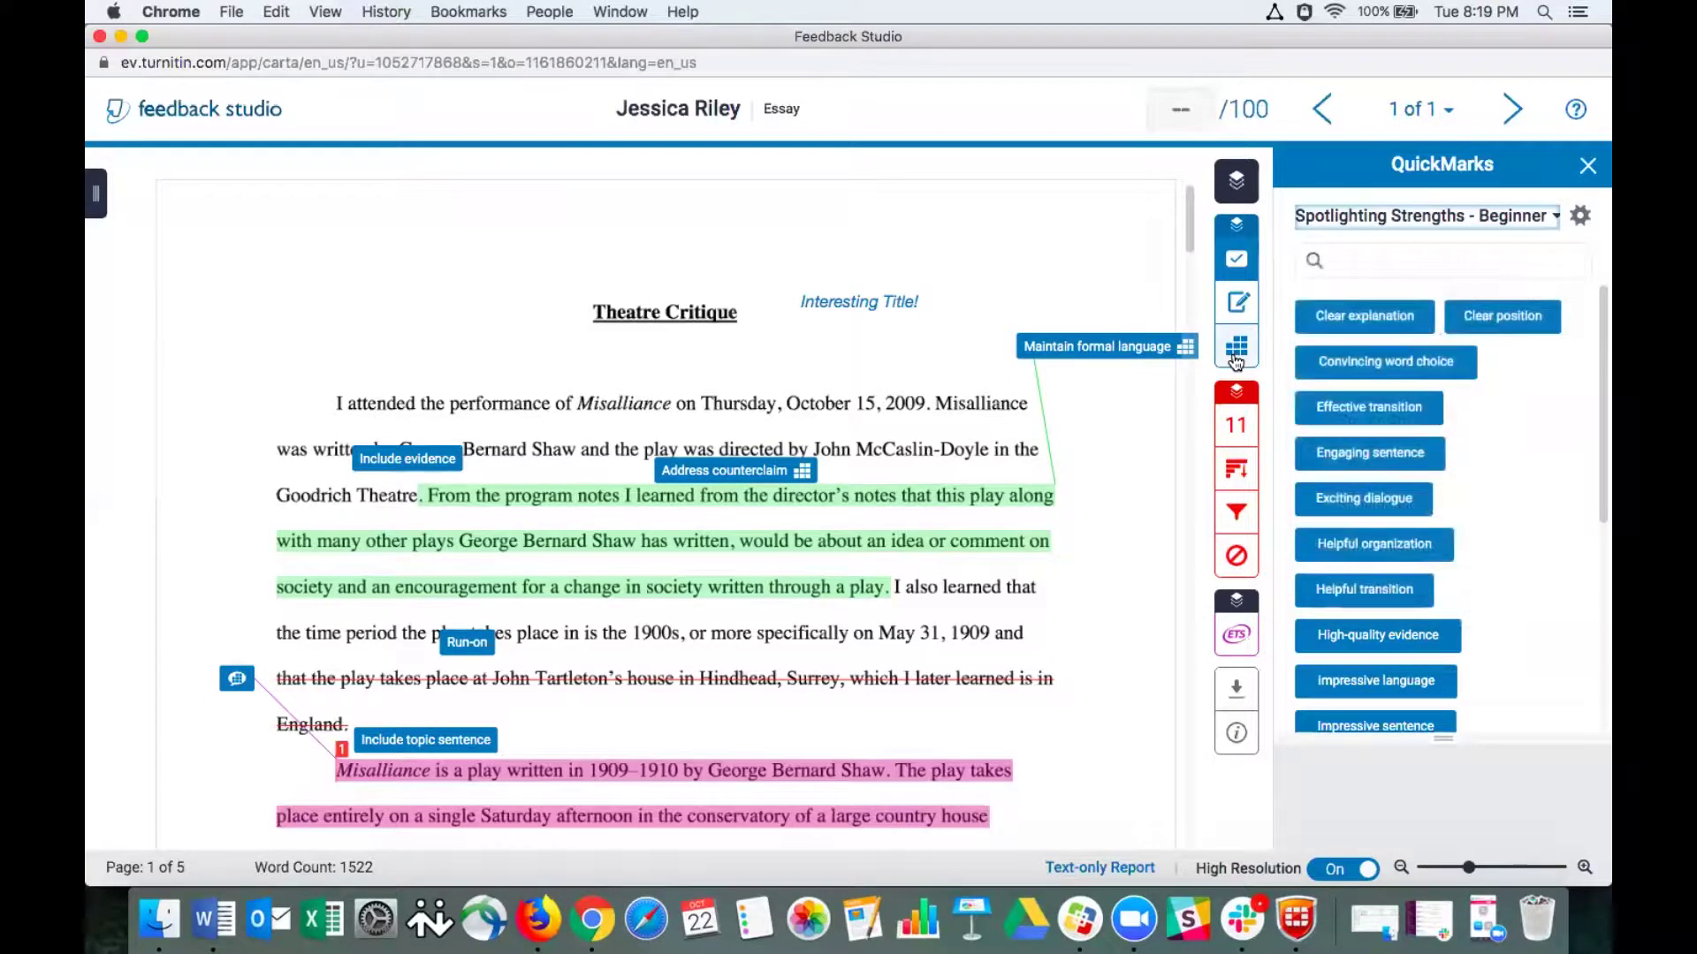
# - Examine the Argumentative Essay Standard rubric and the list of available rubrics and grading forms in the rubric manager, then close it
pyautogui.click(1245, 349)
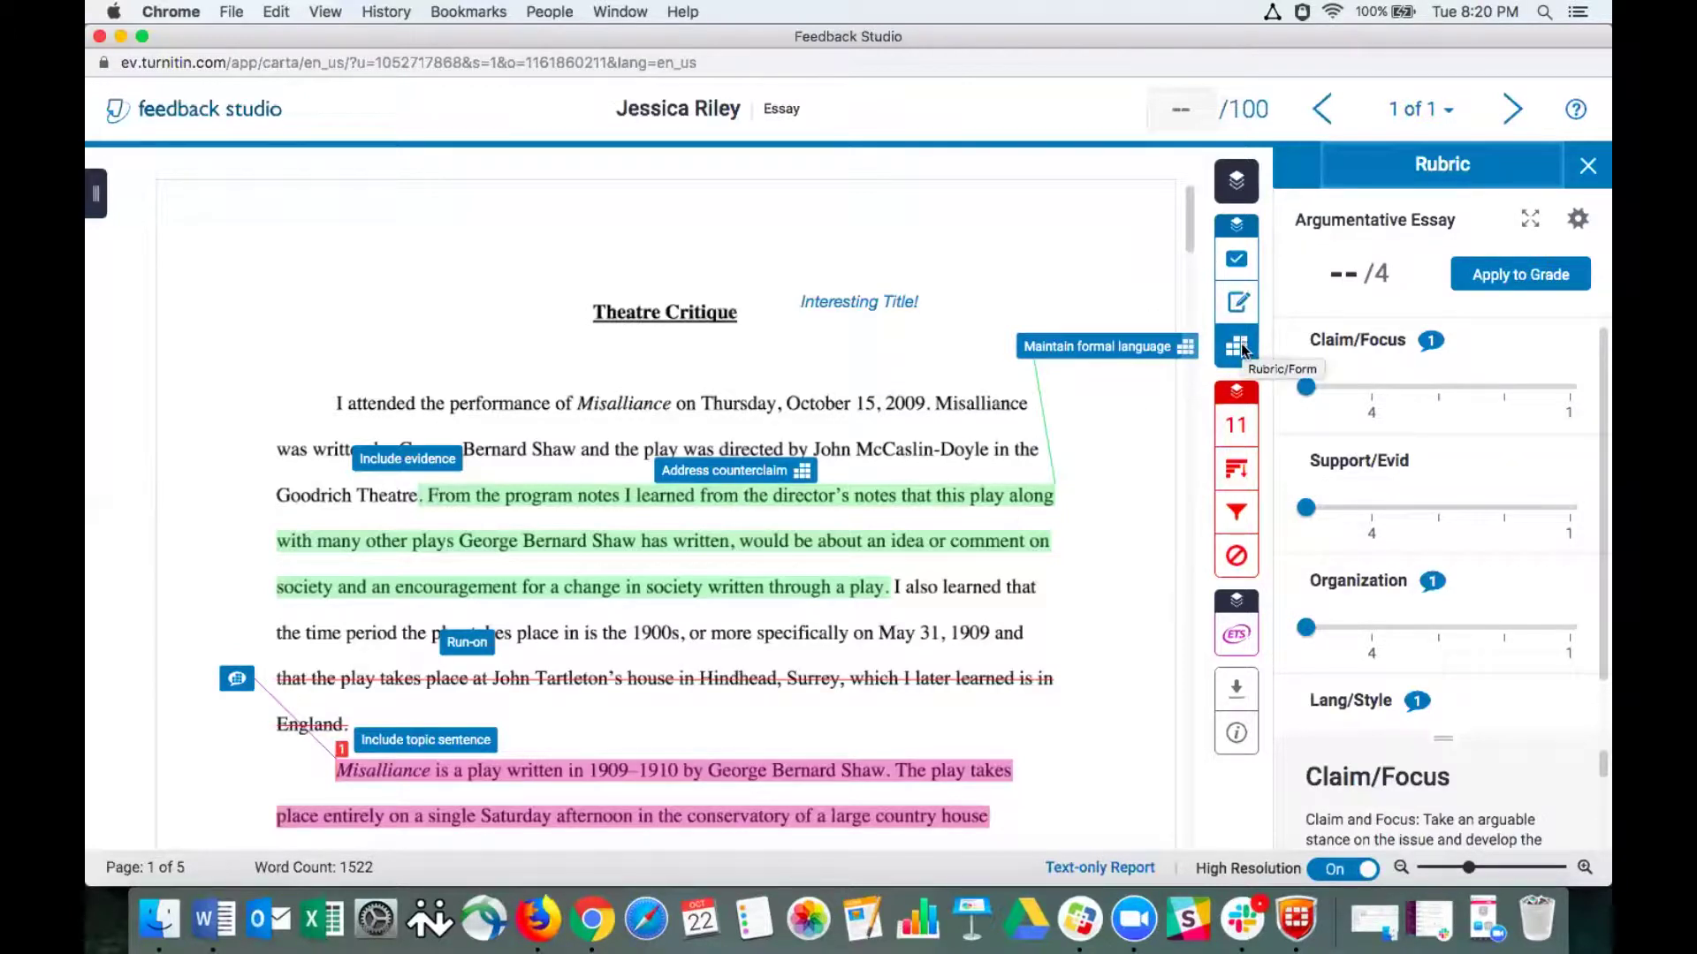
pyautogui.click(1580, 221)
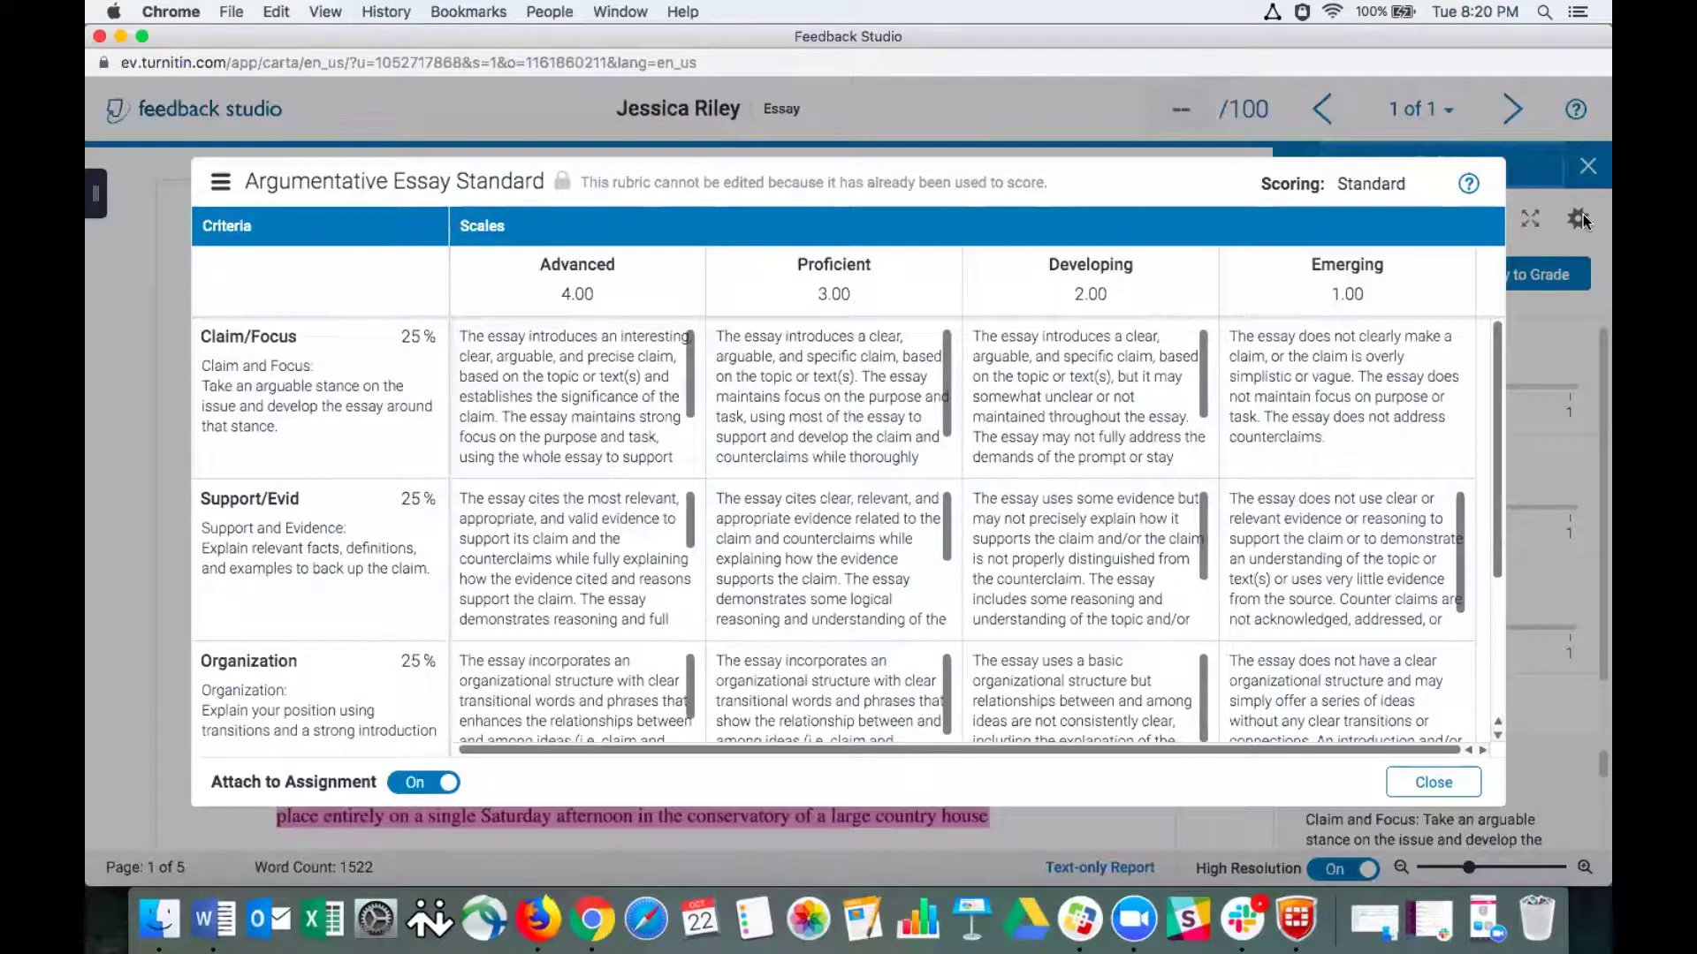
pyautogui.click(220, 182)
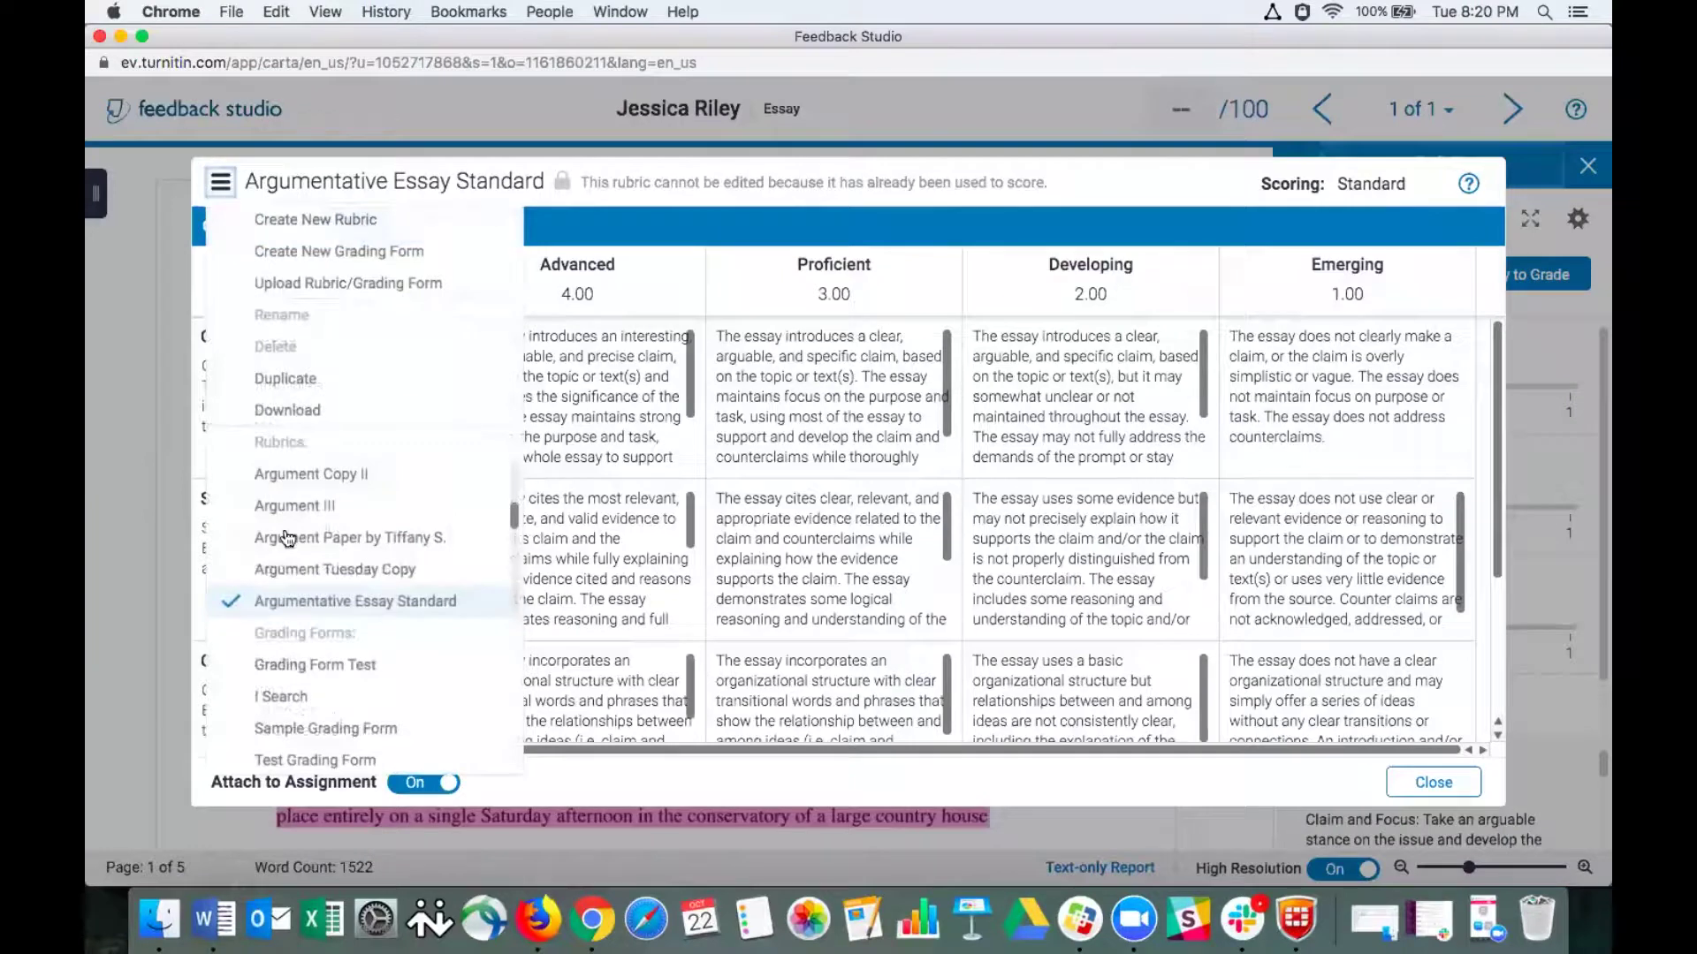
pyautogui.scroll(-5, 300, 499)
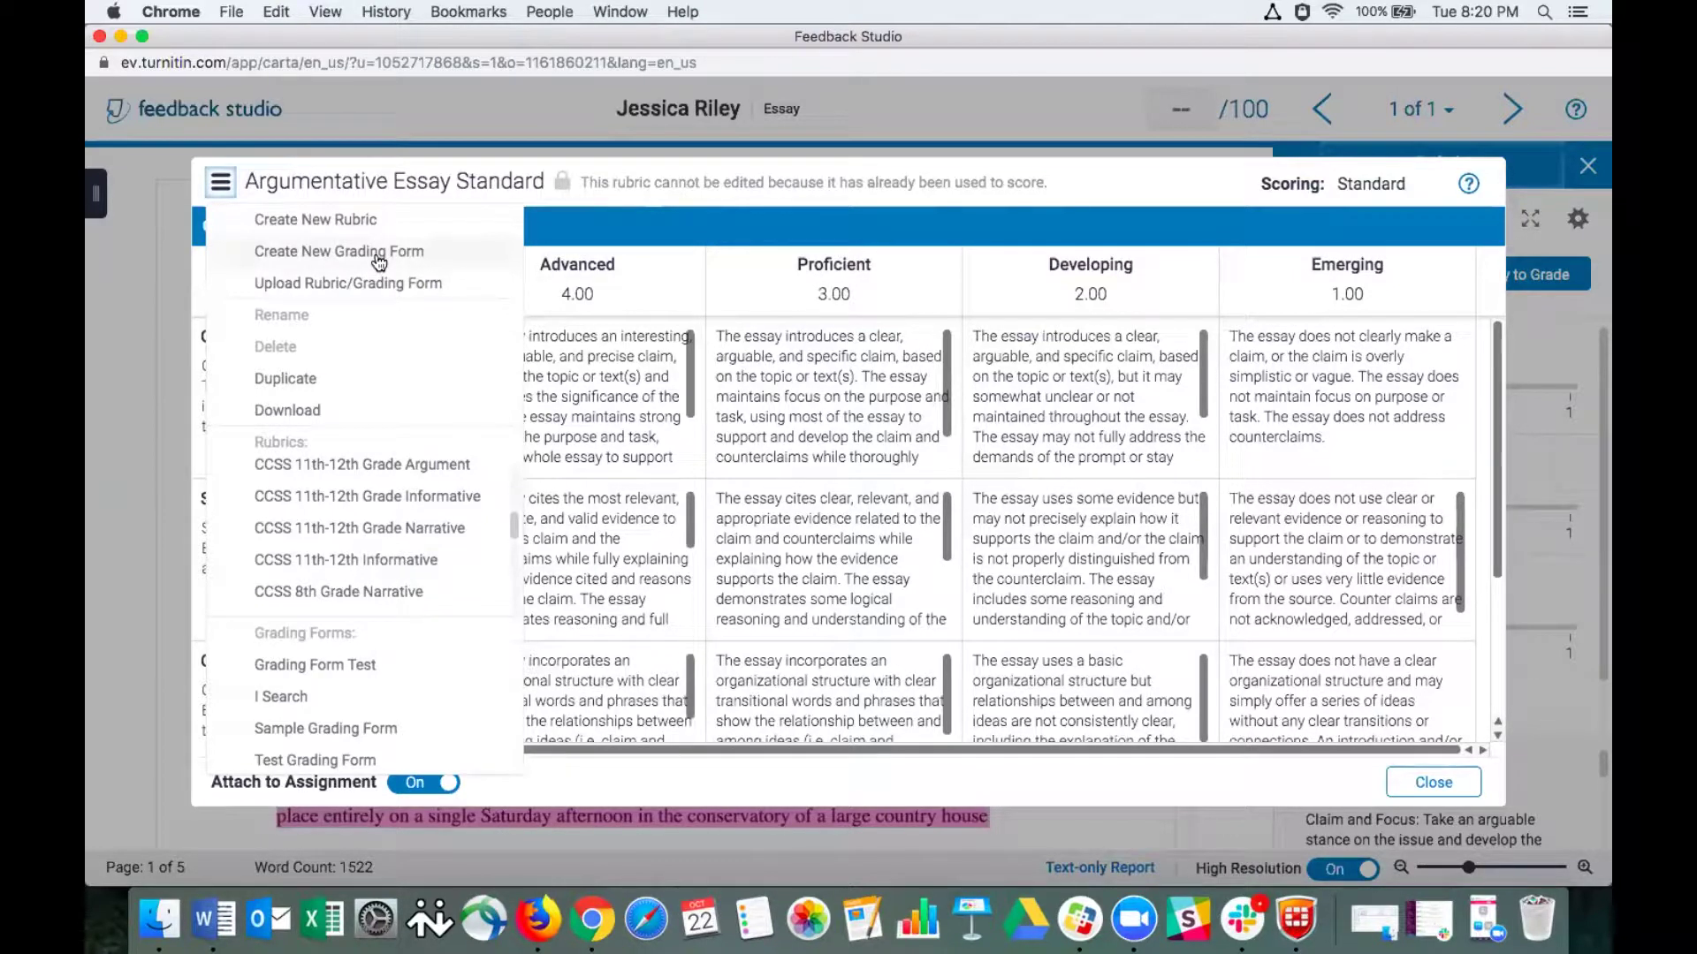
pyautogui.scroll(-2, 360, 593)
pyautogui.scroll(-1, 361, 595)
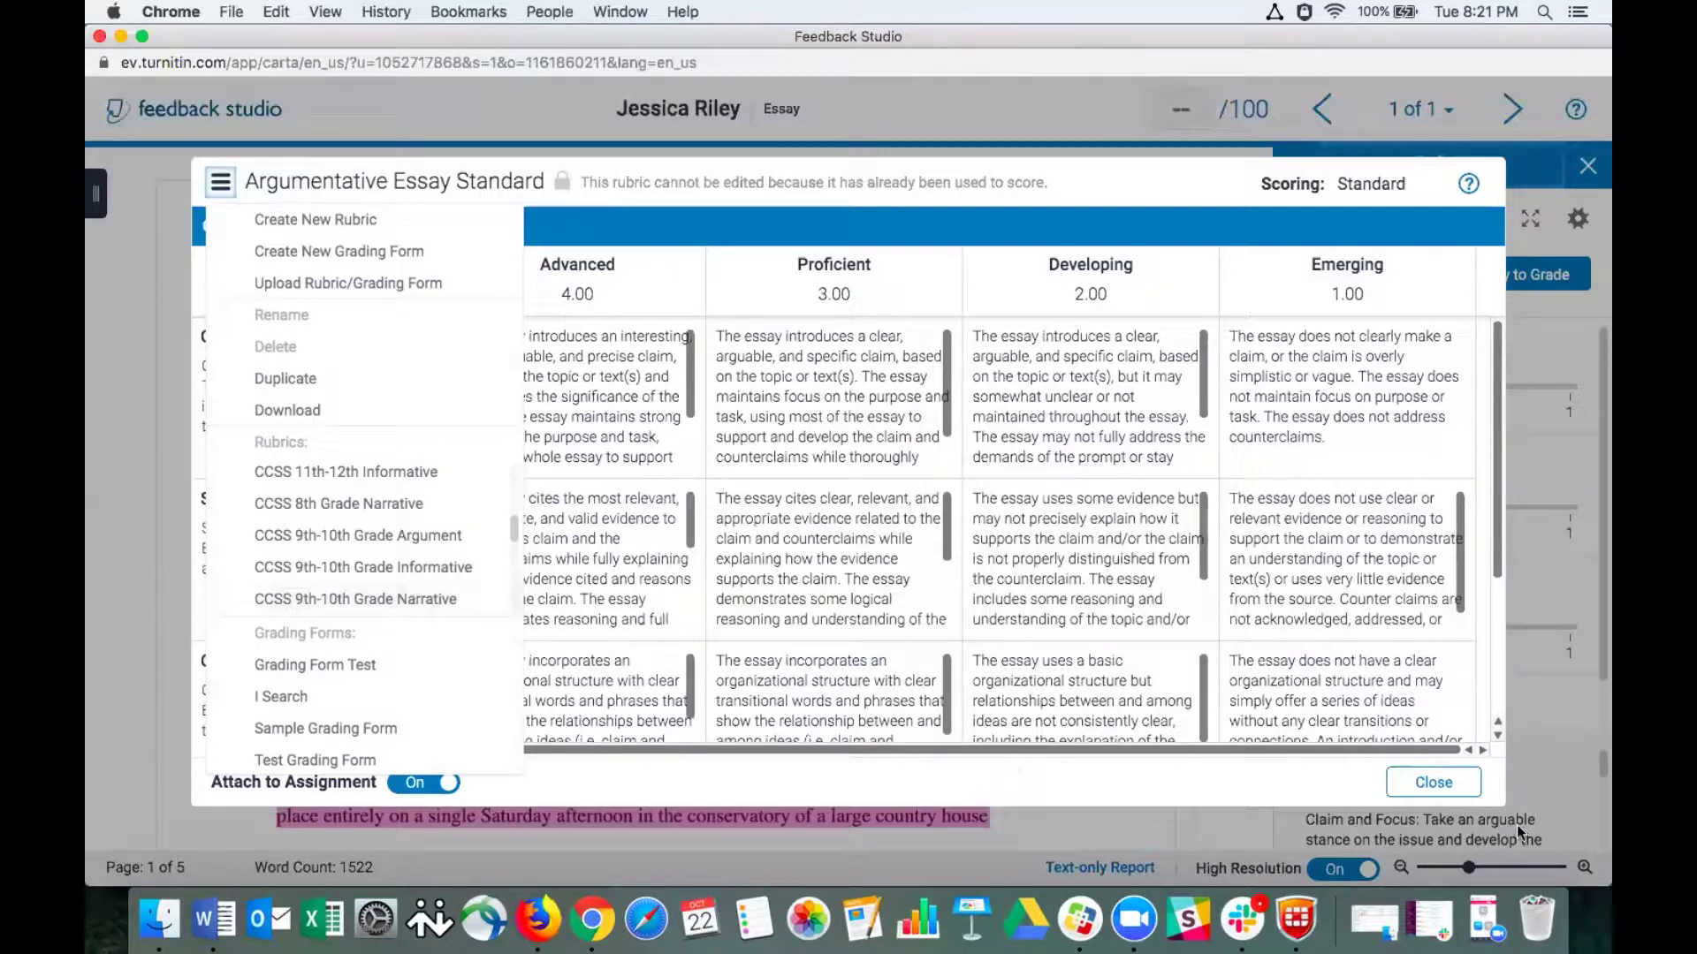
pyautogui.click(1446, 784)
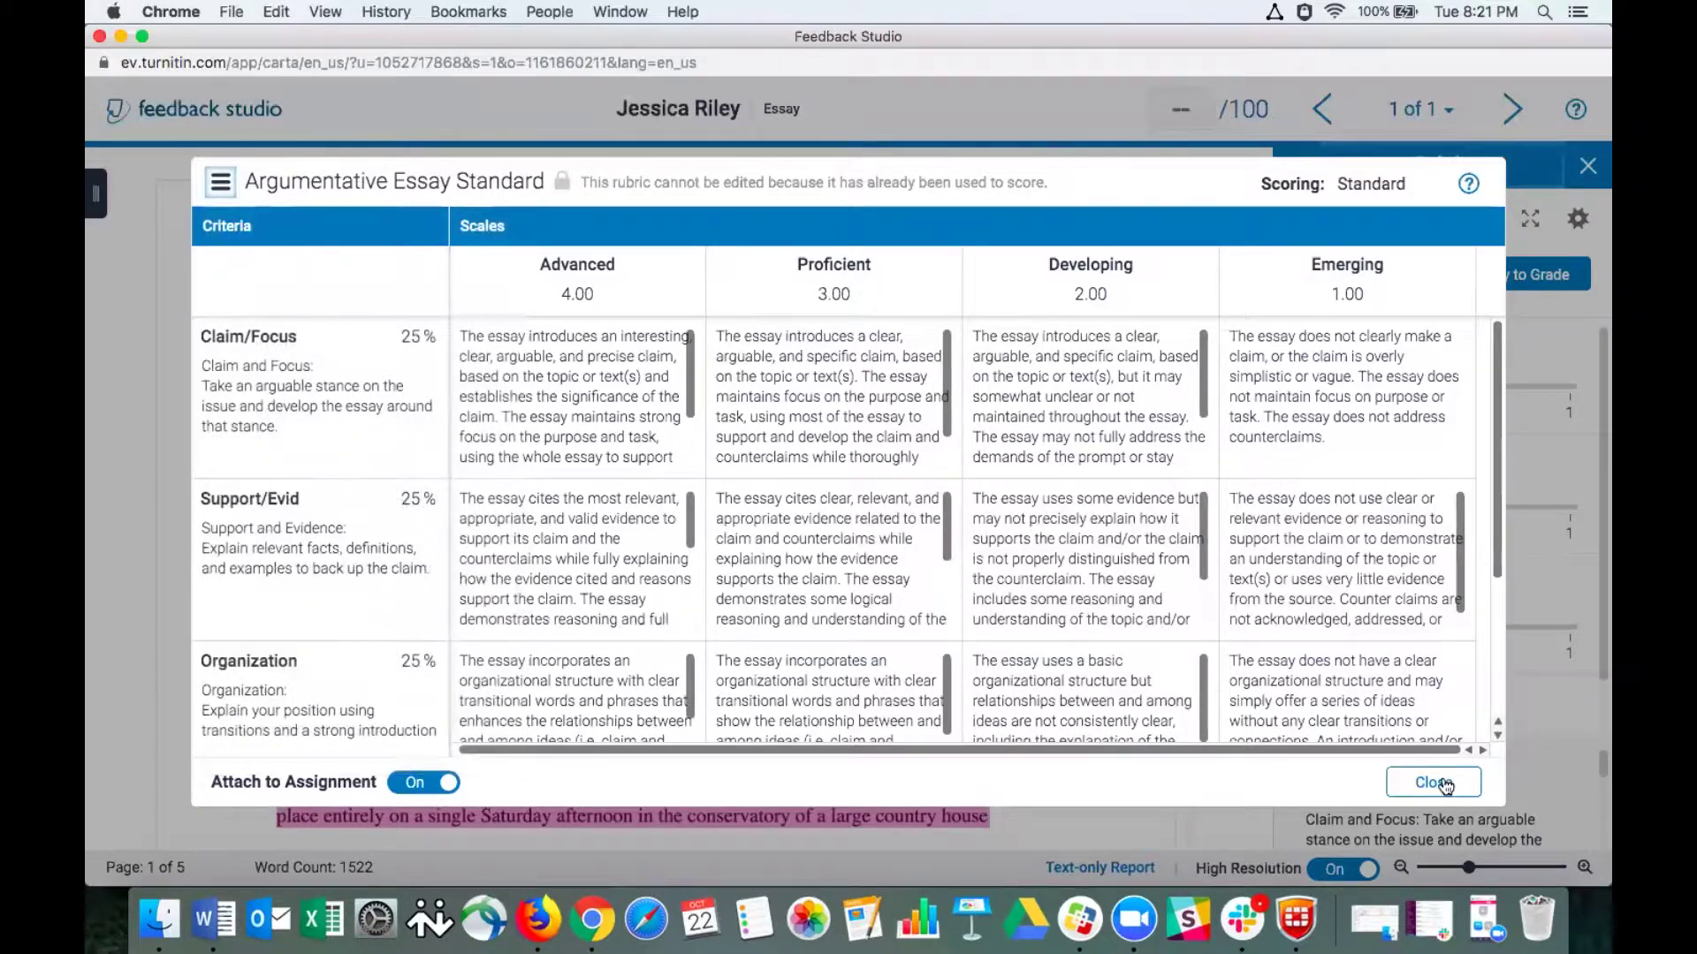
pyautogui.click(1446, 784)
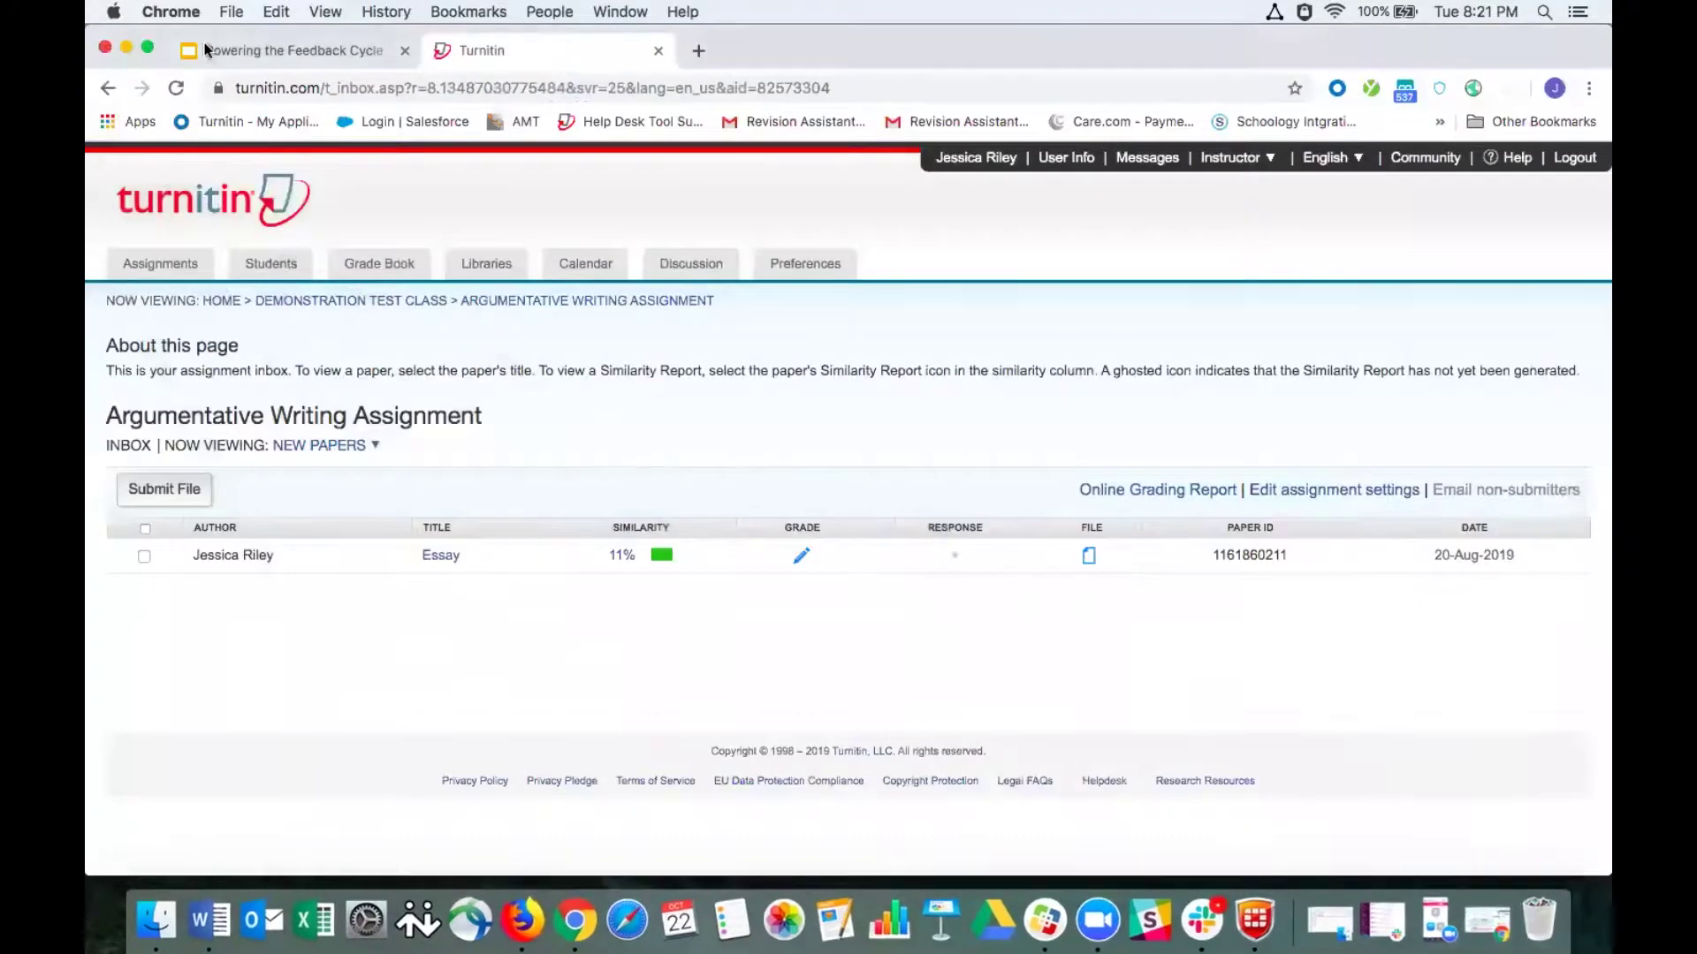
# - Switch to the Google Slides deck and resume presenting from slide 10, advancing past the Assign Criterion slide
pyautogui.click(256, 55)
pyautogui.click(256, 194)
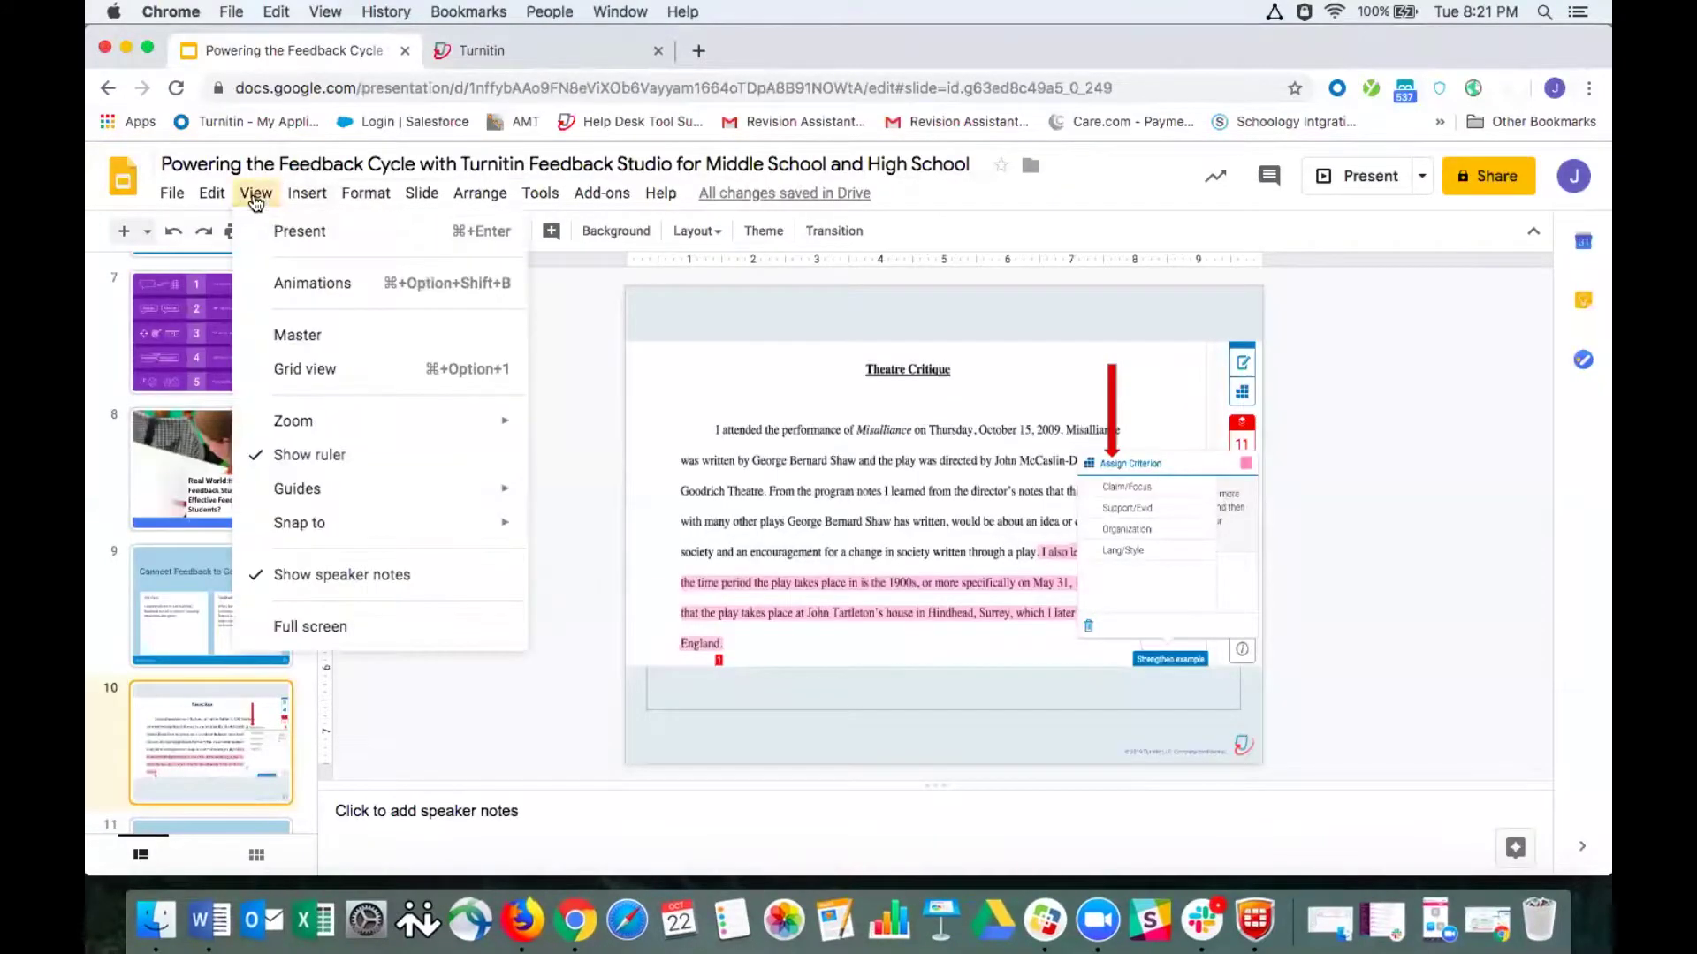
pyautogui.click(283, 233)
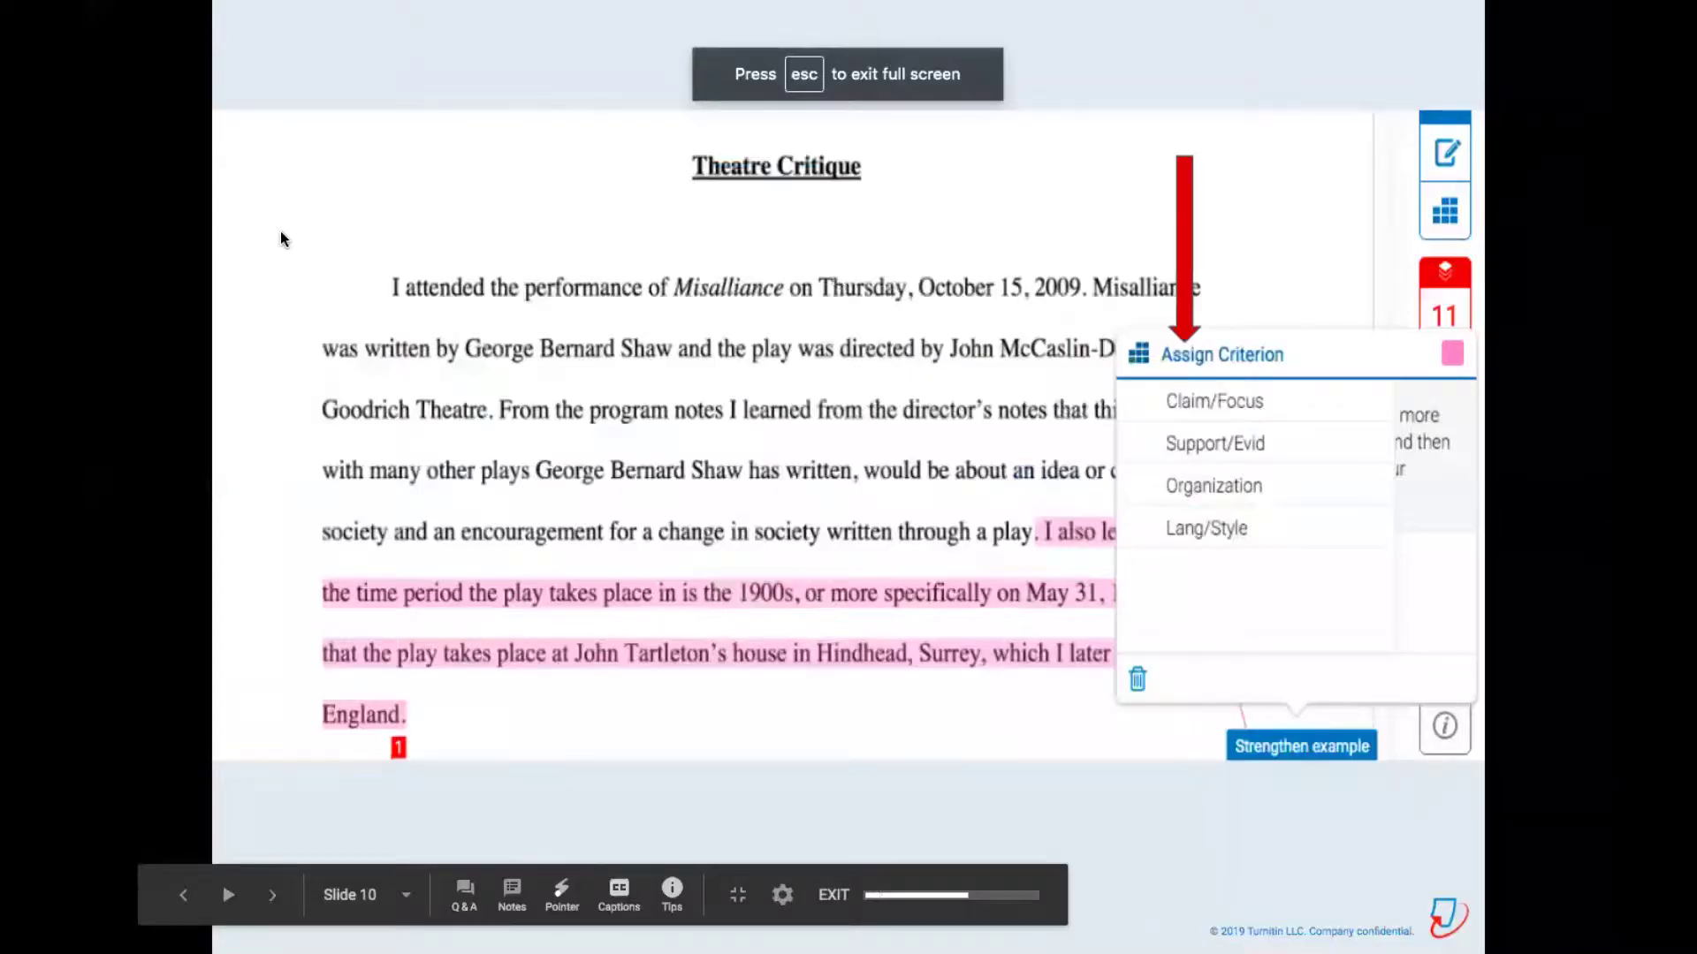
pyautogui.click(281, 235)
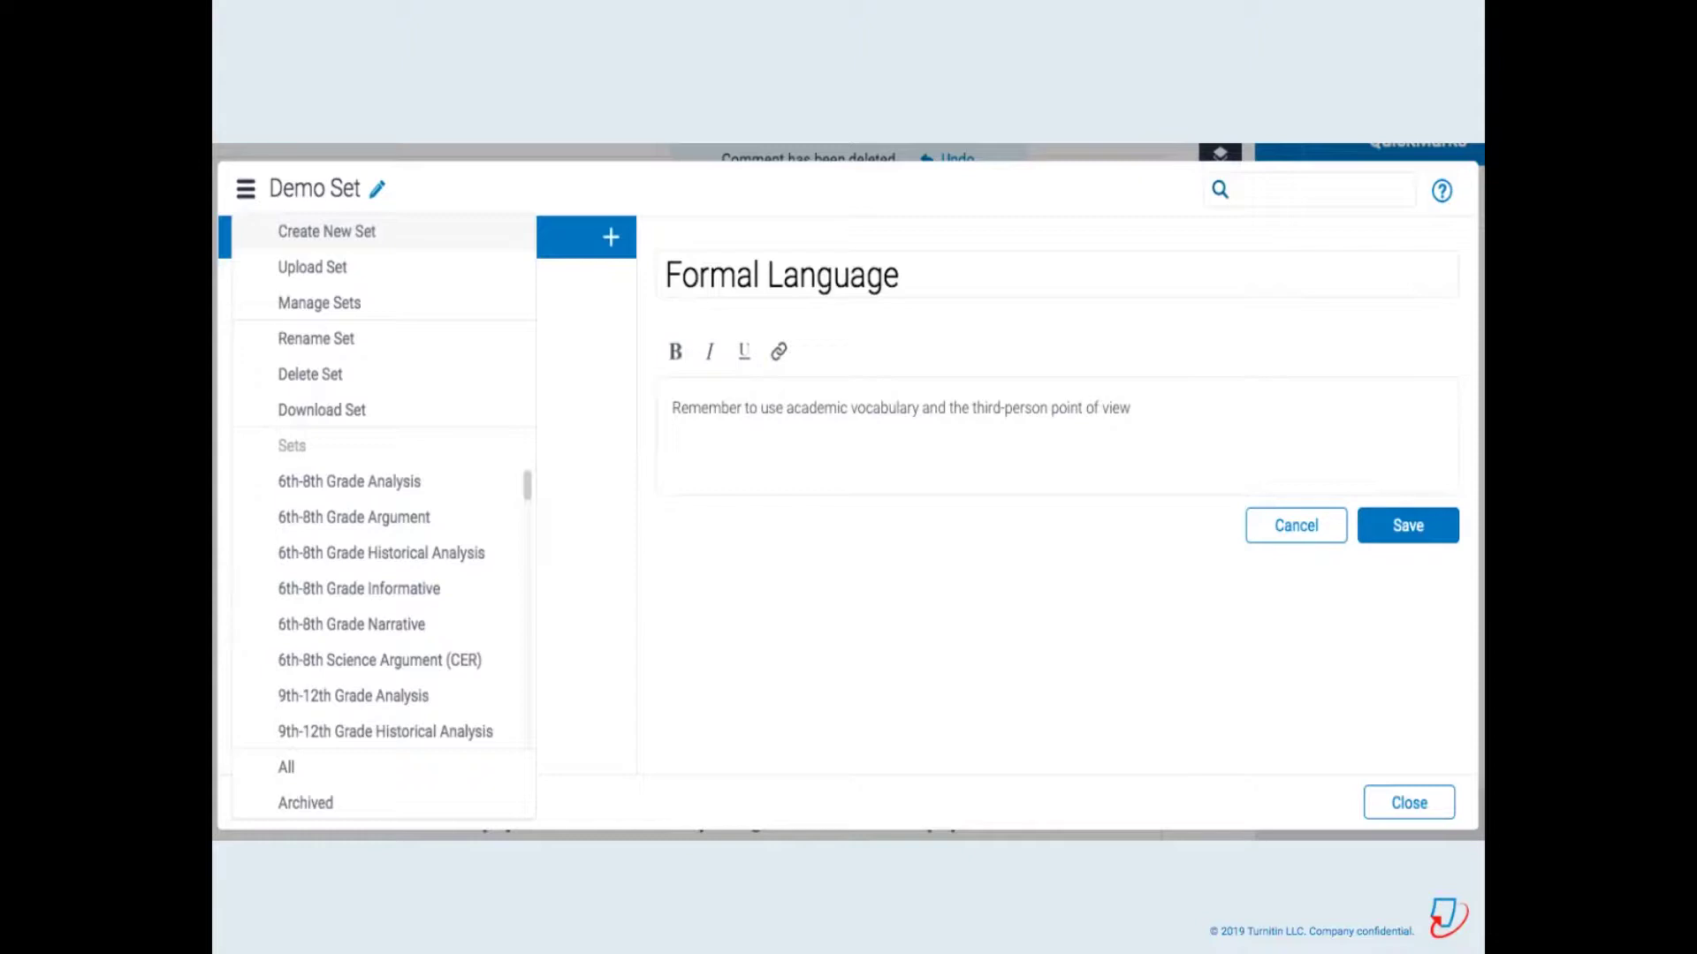
# - Exit the slideshow and reopen the student's essay in Turnitin Feedback Studio with the QuickMarks displayed
pyautogui.press('Escape')
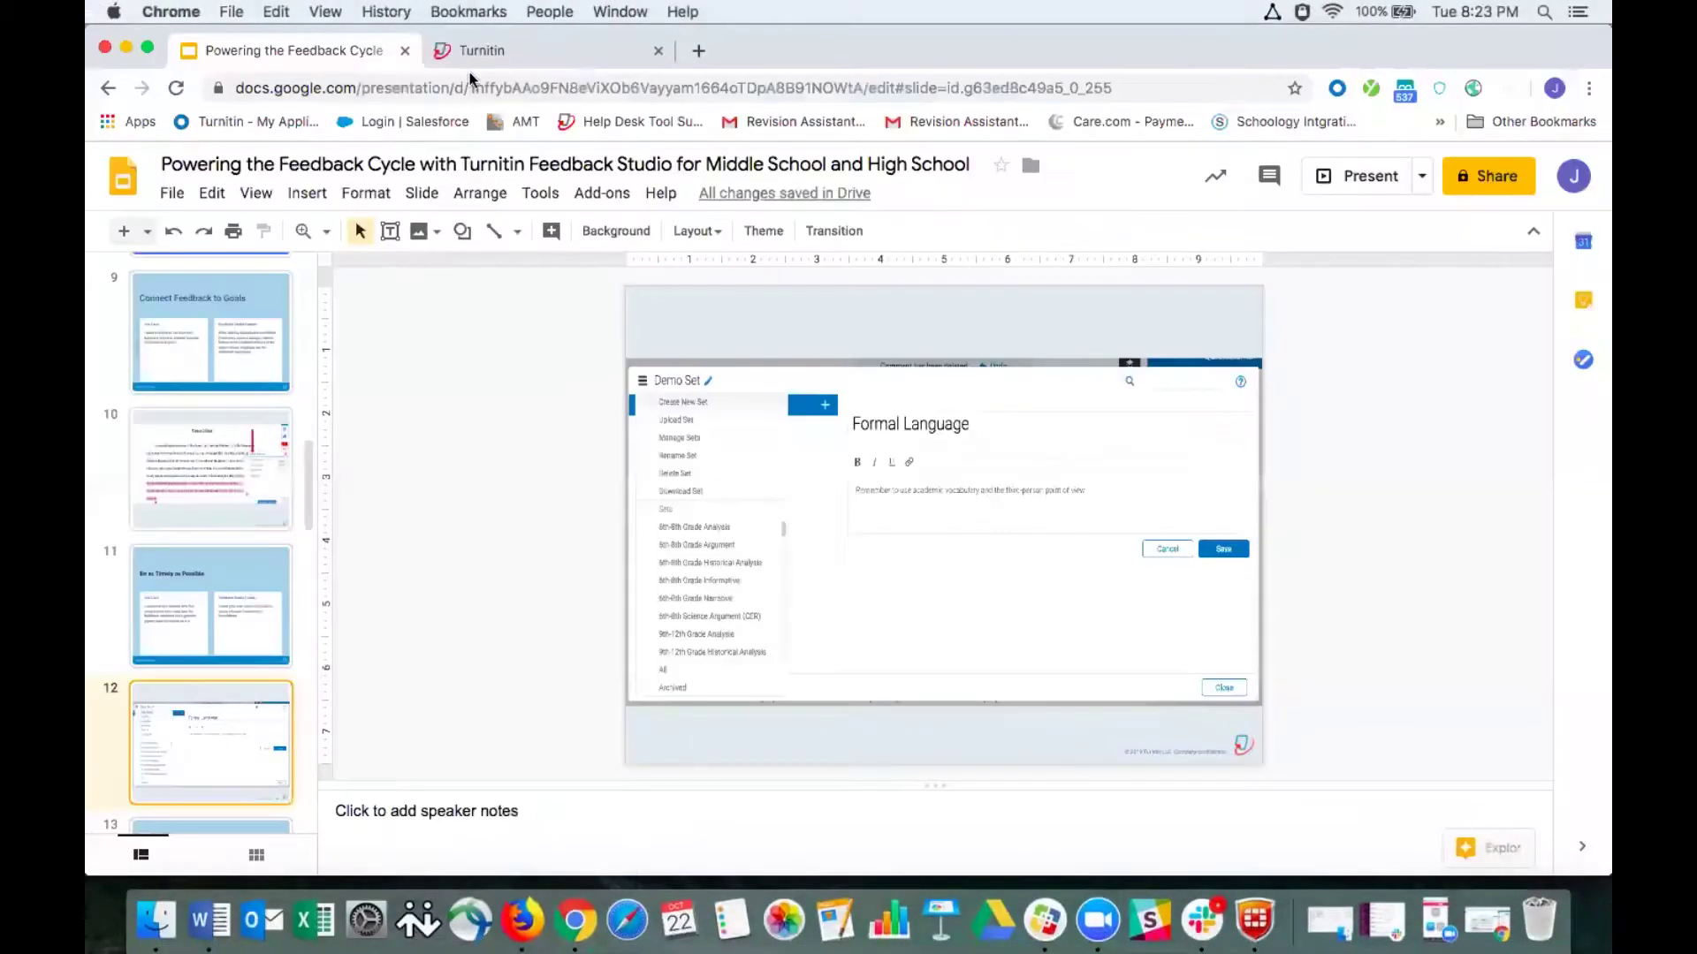
pyautogui.click(522, 58)
pyautogui.click(626, 561)
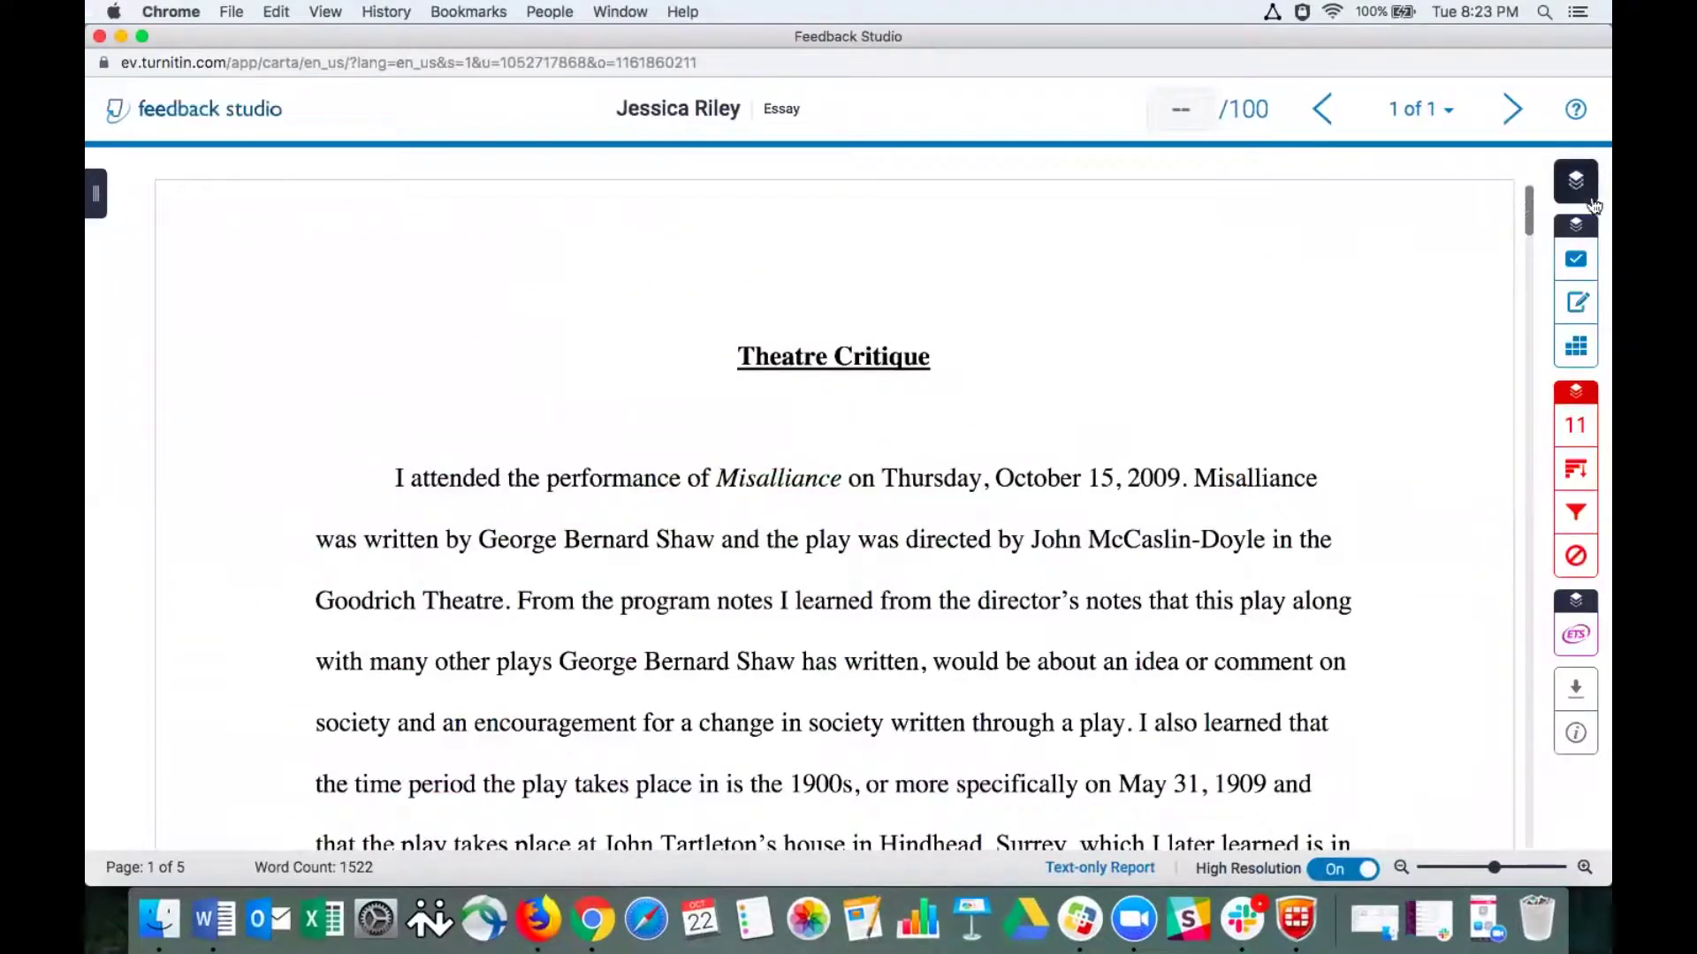
pyautogui.click(1570, 265)
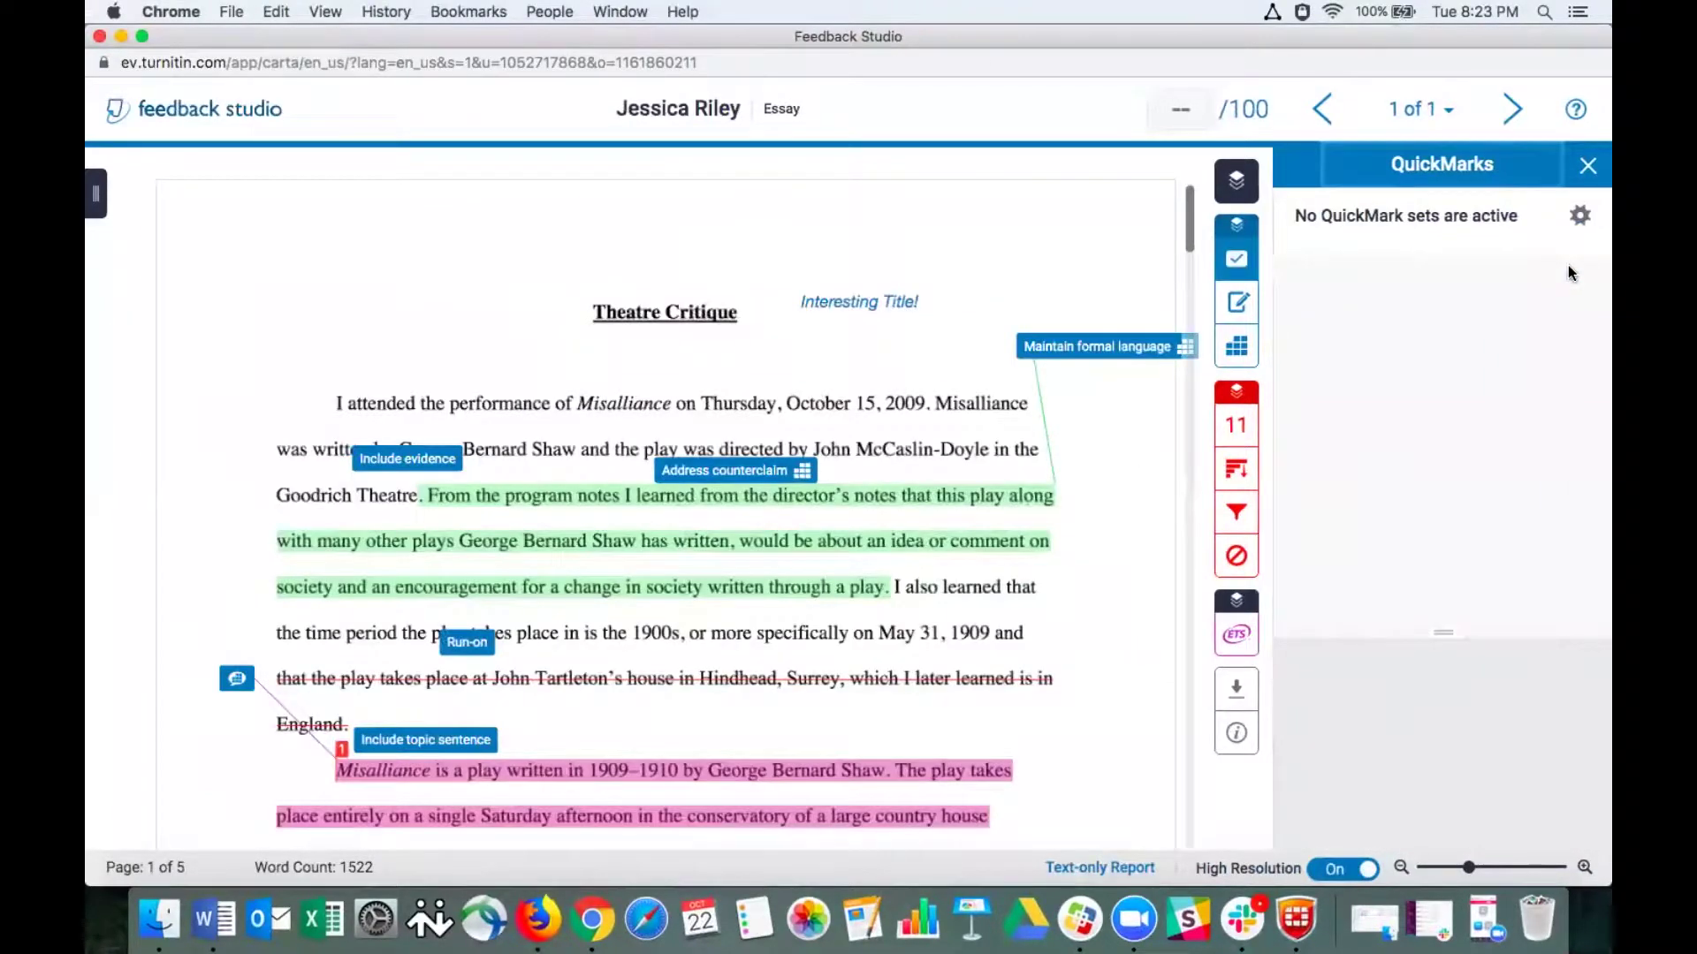
pyautogui.click(1230, 242)
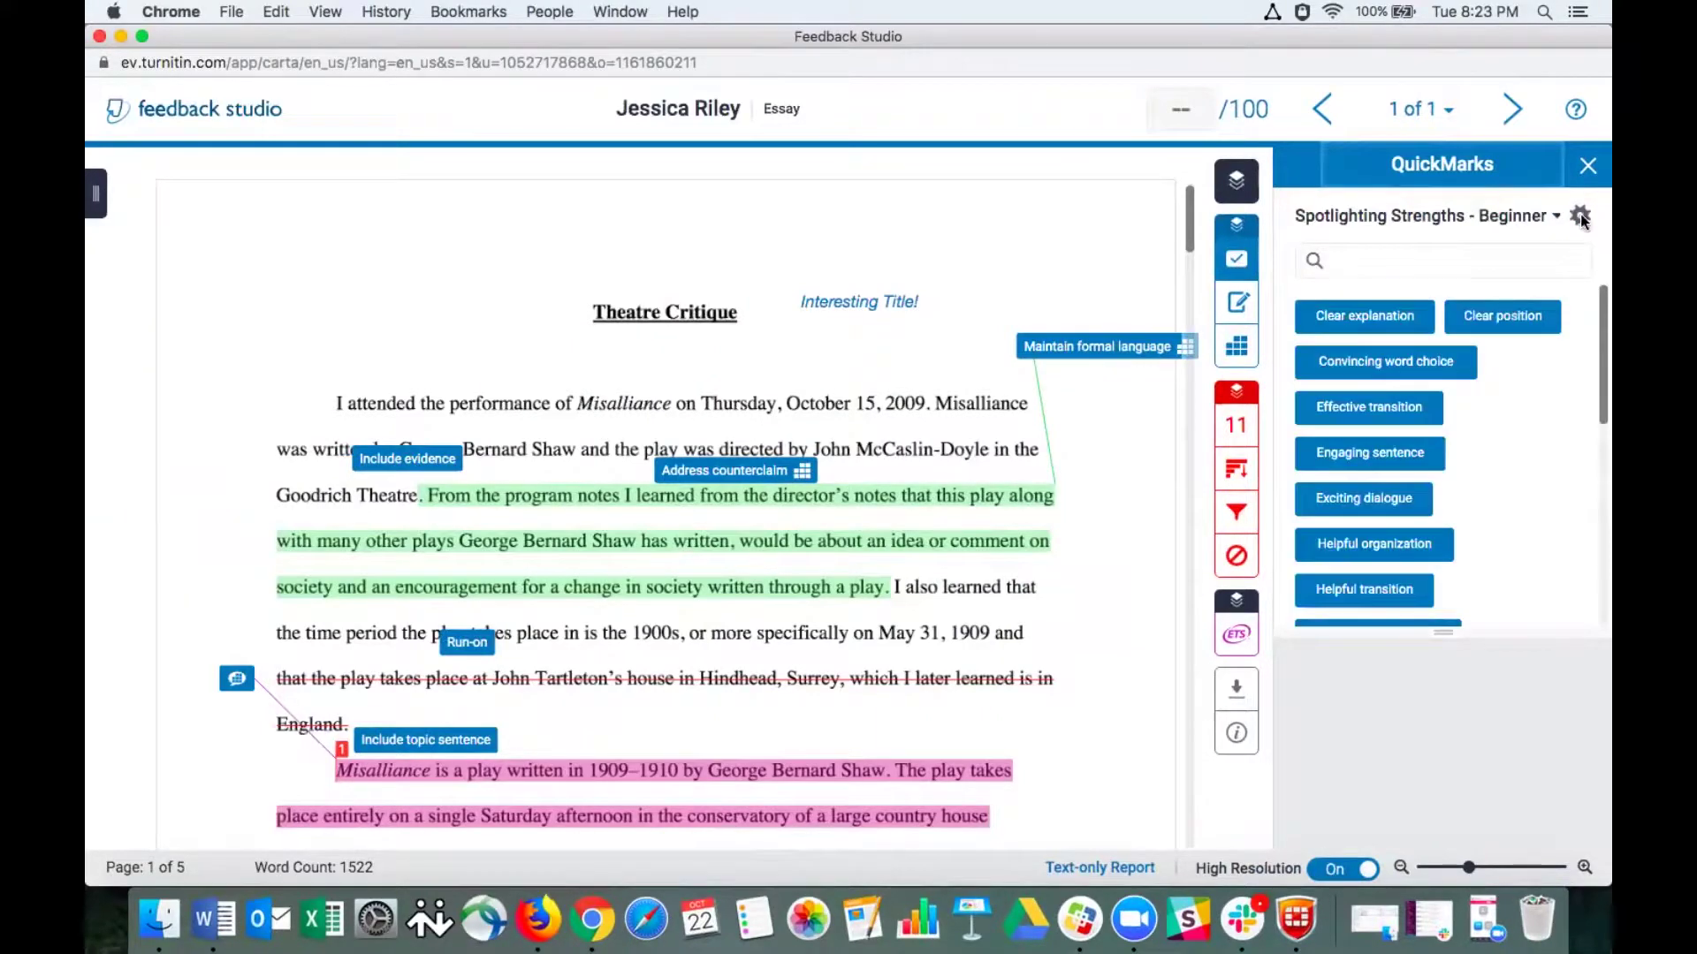
# - Examine the set creation, upload and management options in the QuickMark manager, then close it
pyautogui.click(1581, 217)
pyautogui.click(220, 210)
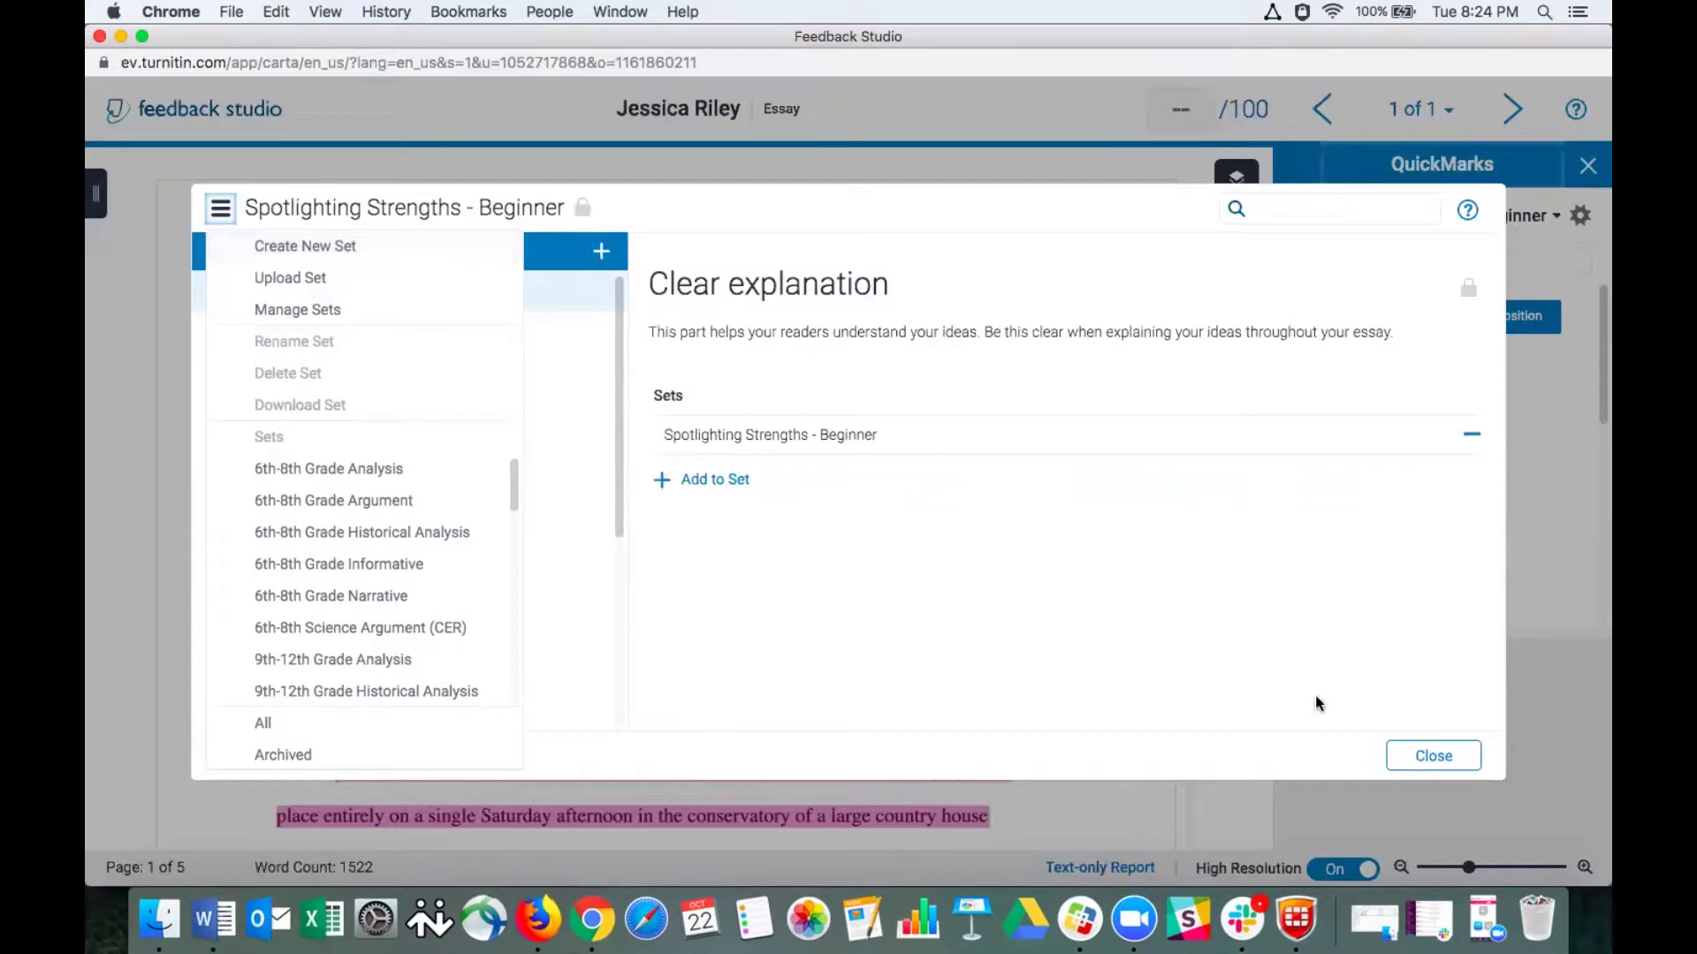
pyautogui.click(1440, 757)
pyautogui.click(1448, 757)
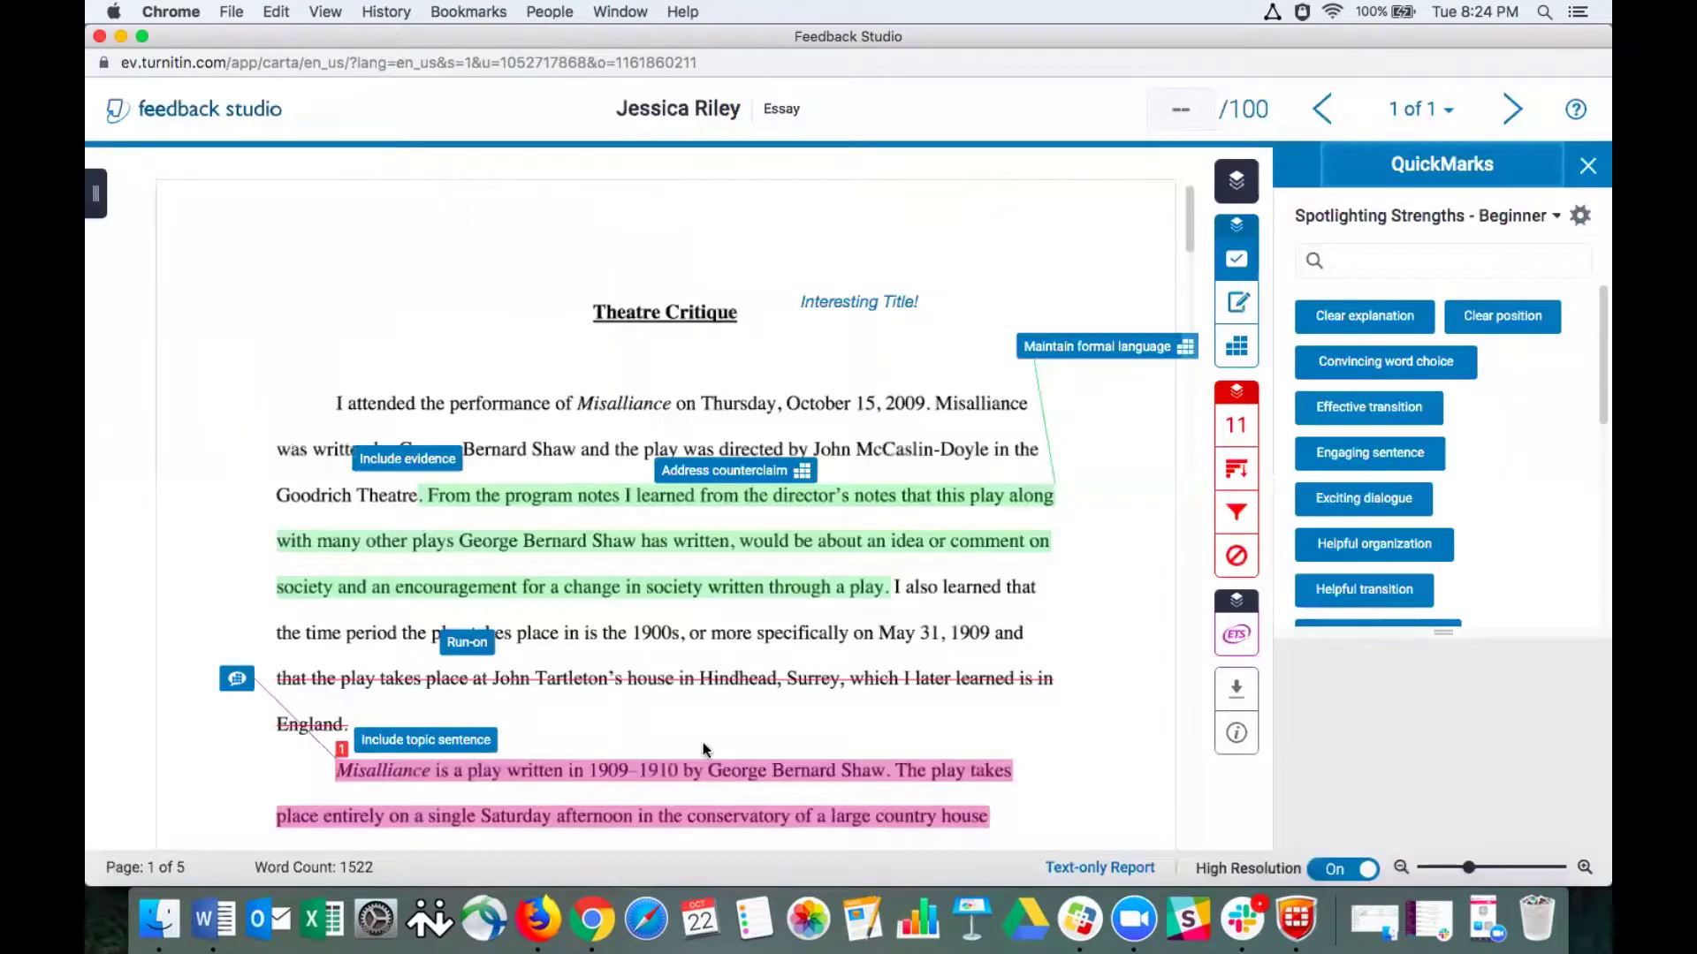
# - View the essay comment linked to the Organization criterion, then minimize the Feedback Studio window
pyautogui.click(236, 680)
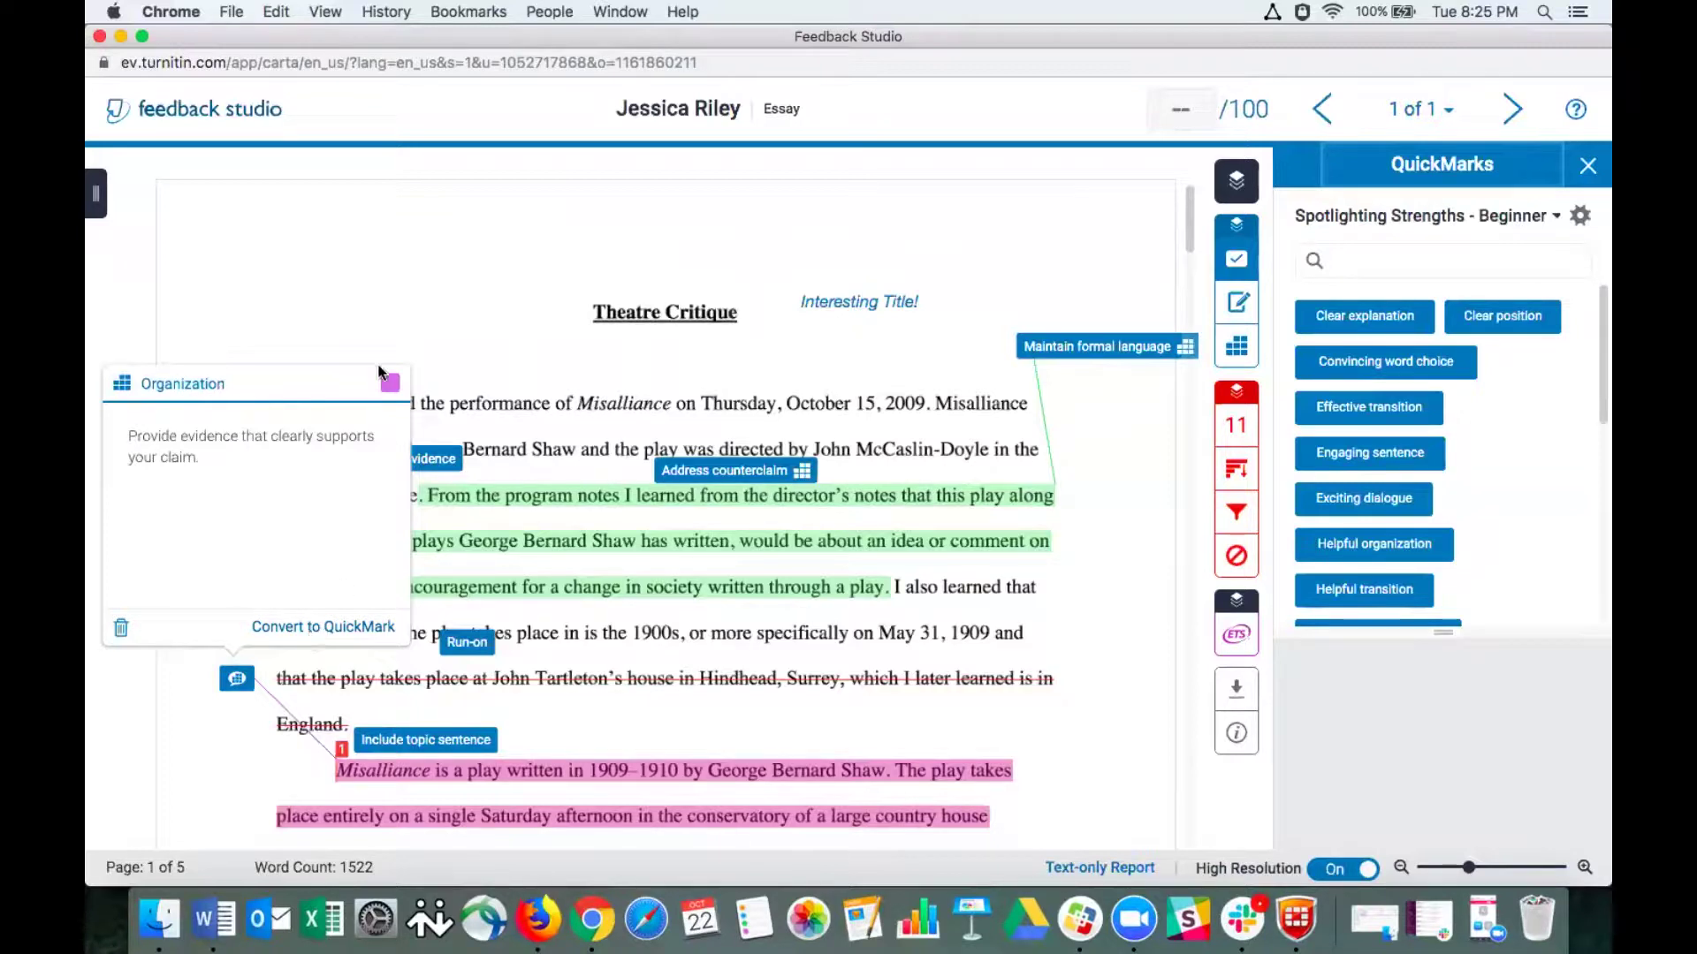
pyautogui.click(121, 40)
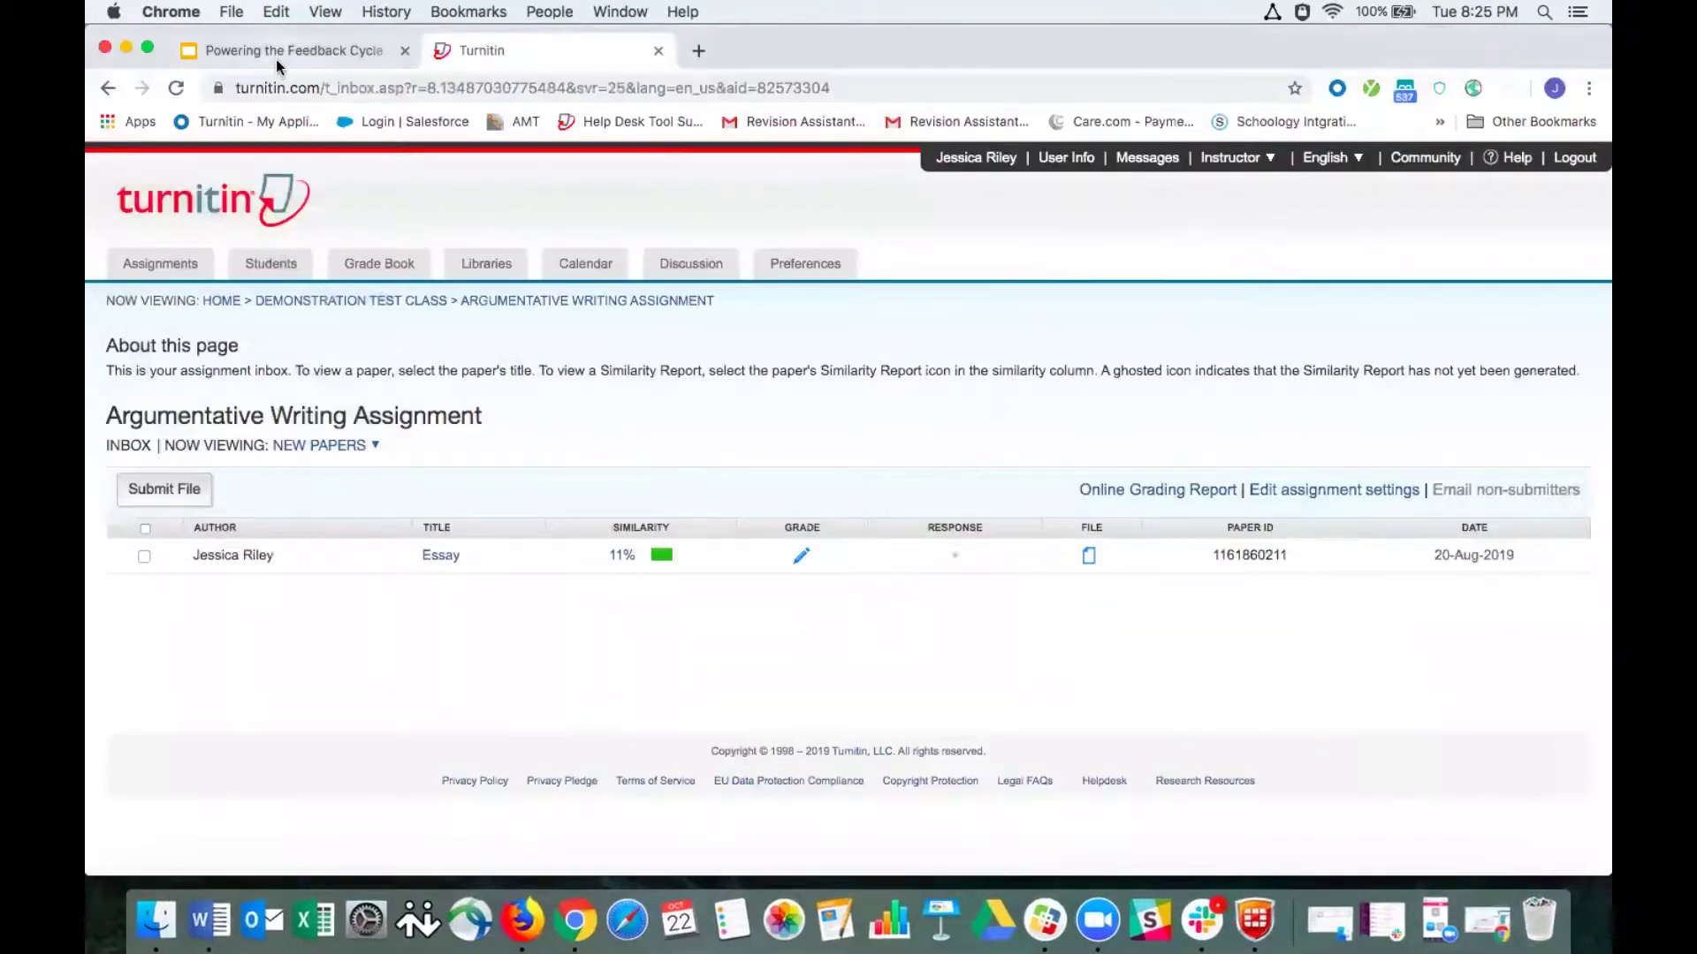
# - Switch to the Google Slides deck, resume presenting from slide 12, and advance to the Feedback Should be Clear slide
pyautogui.click(276, 55)
pyautogui.click(255, 193)
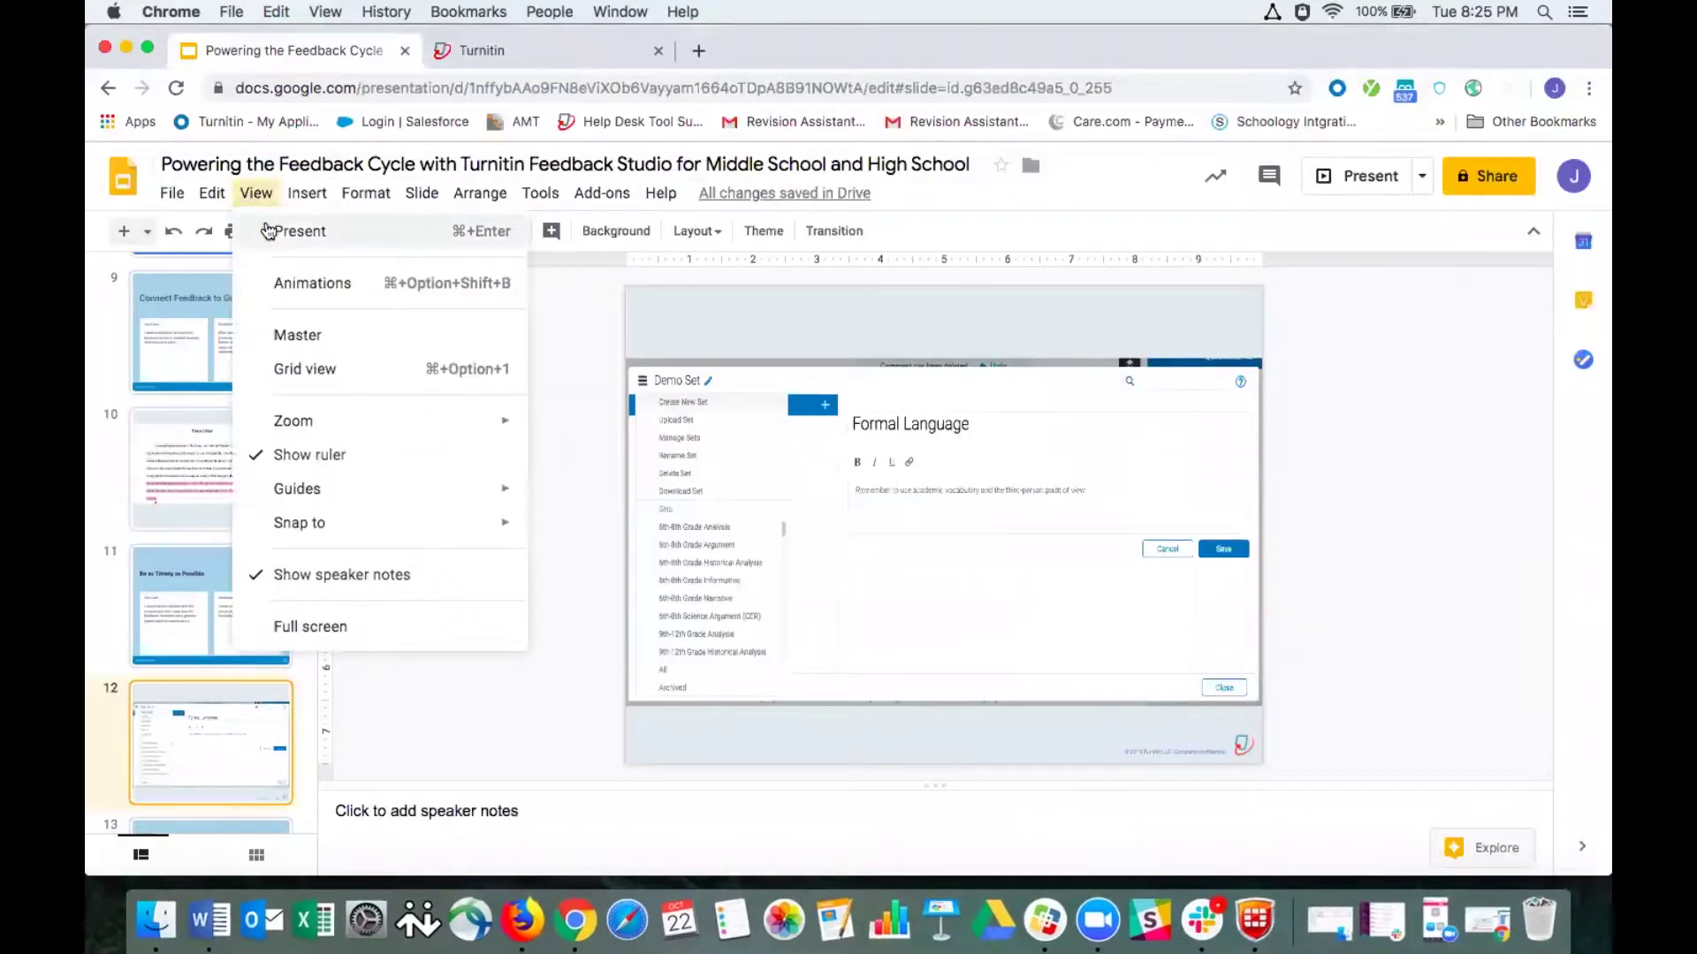
pyautogui.click(267, 231)
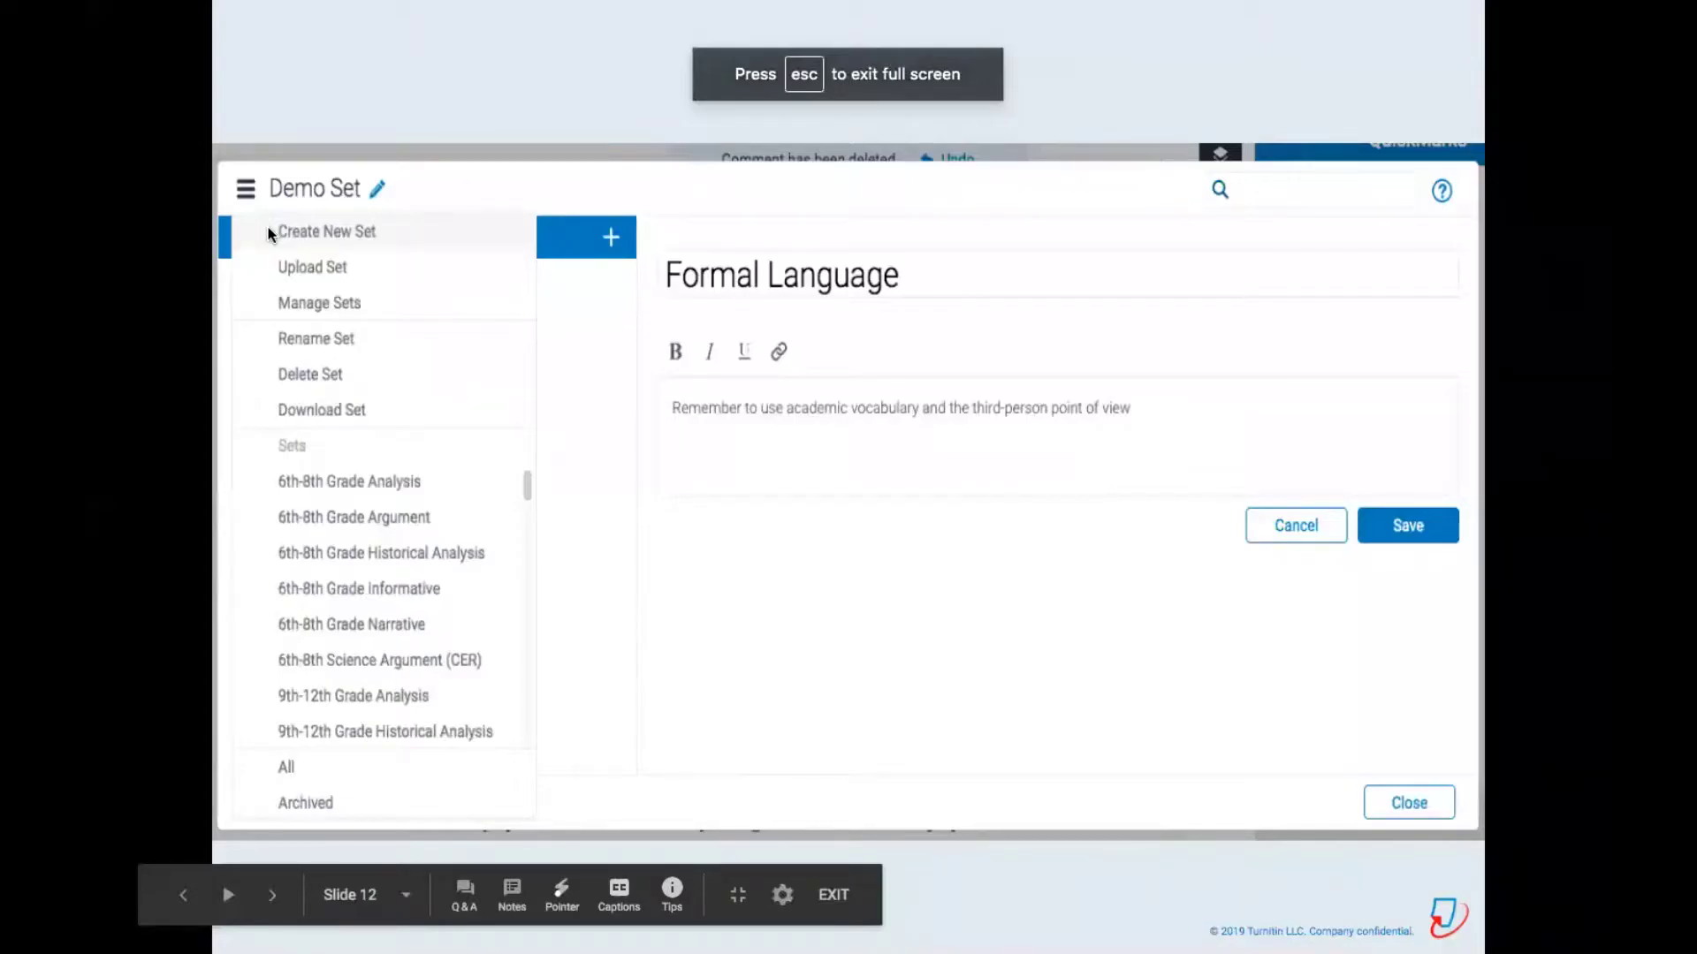
pyautogui.press('Right')
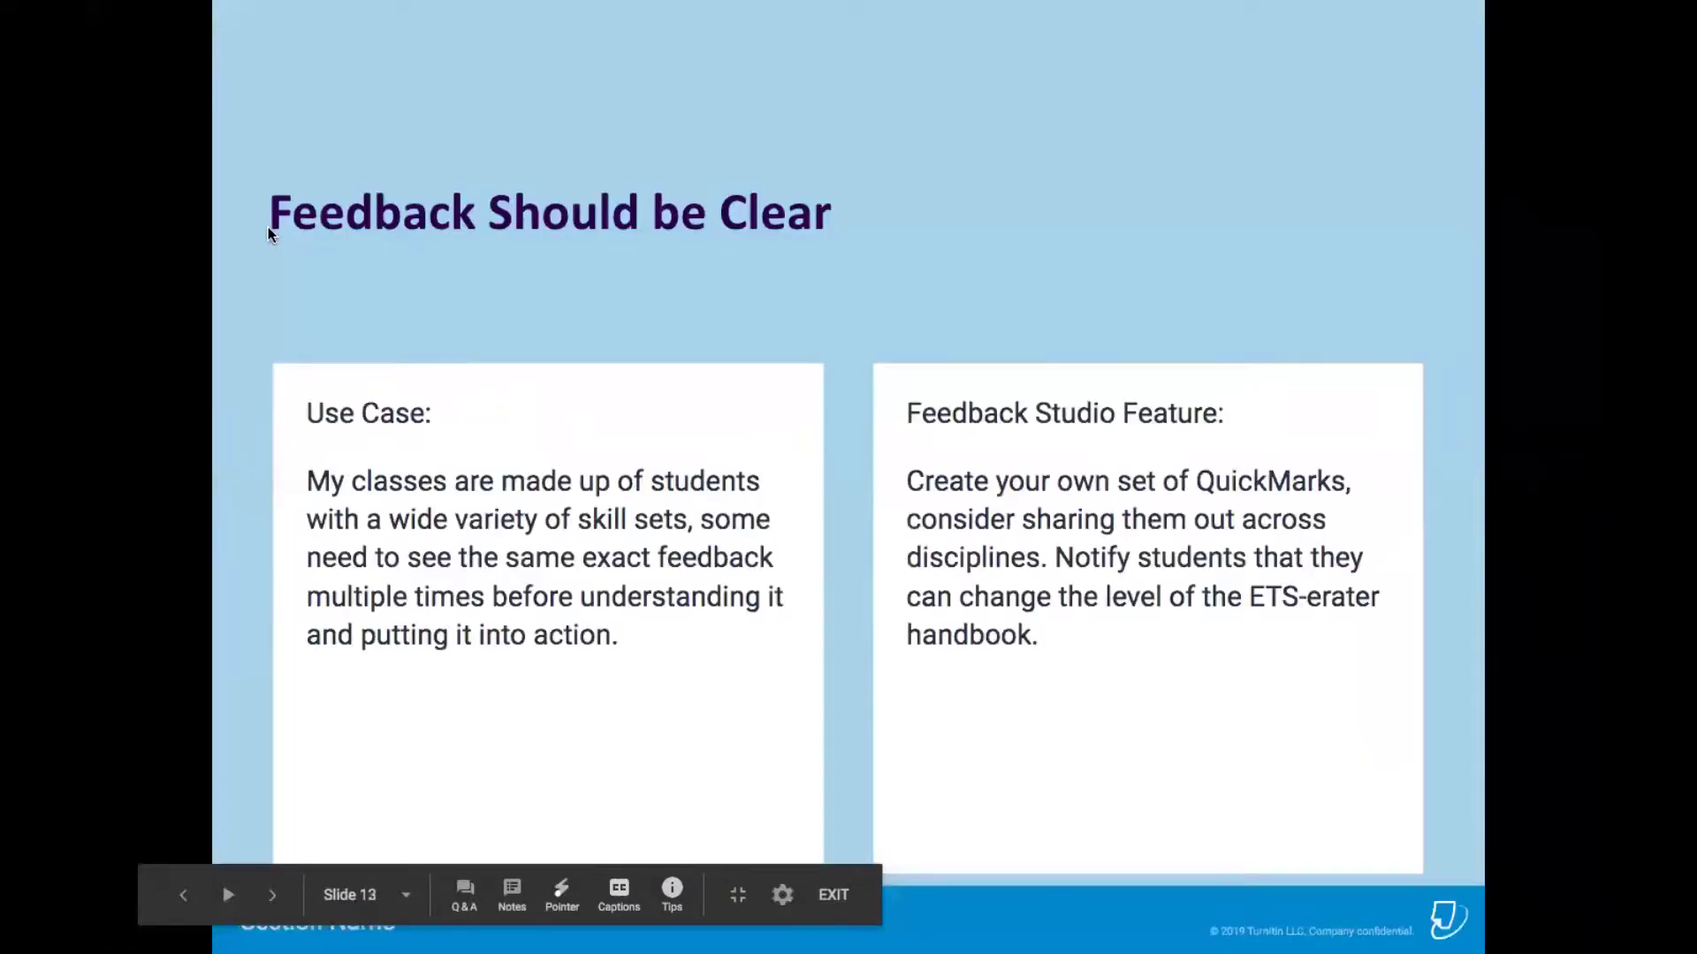
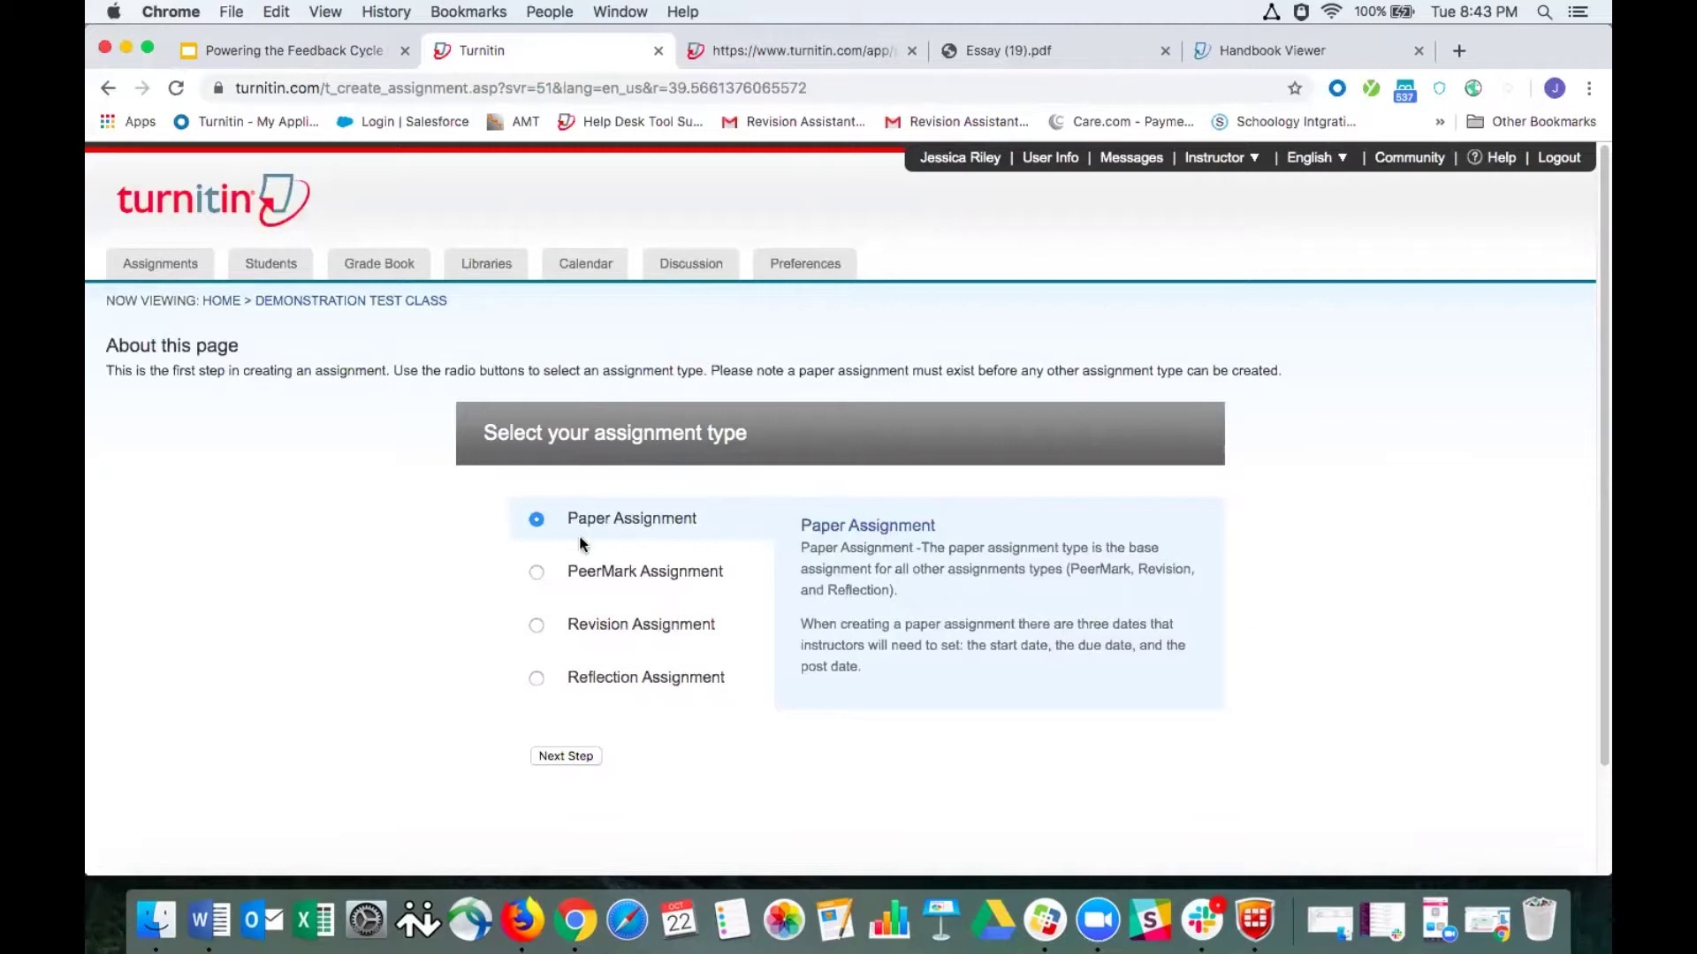
# - Examine the PeerMark, Revision and Reflection assignment types by selecting each one in turn on the assignment creation page
pyautogui.click(536, 574)
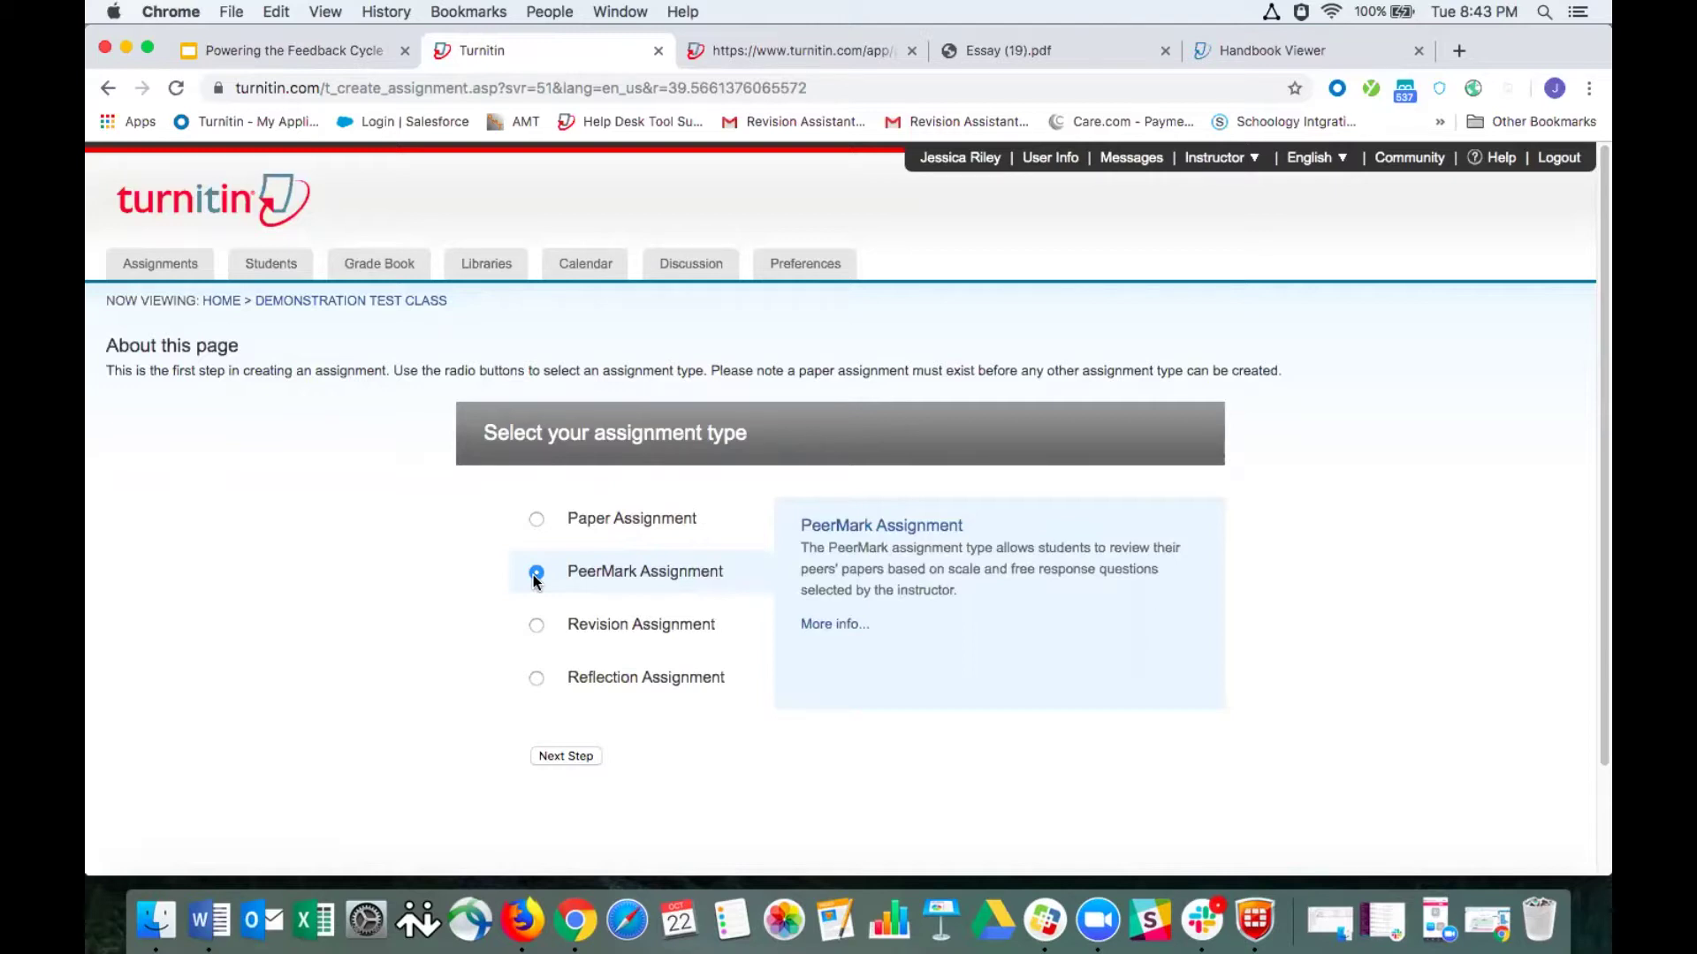
pyautogui.click(538, 627)
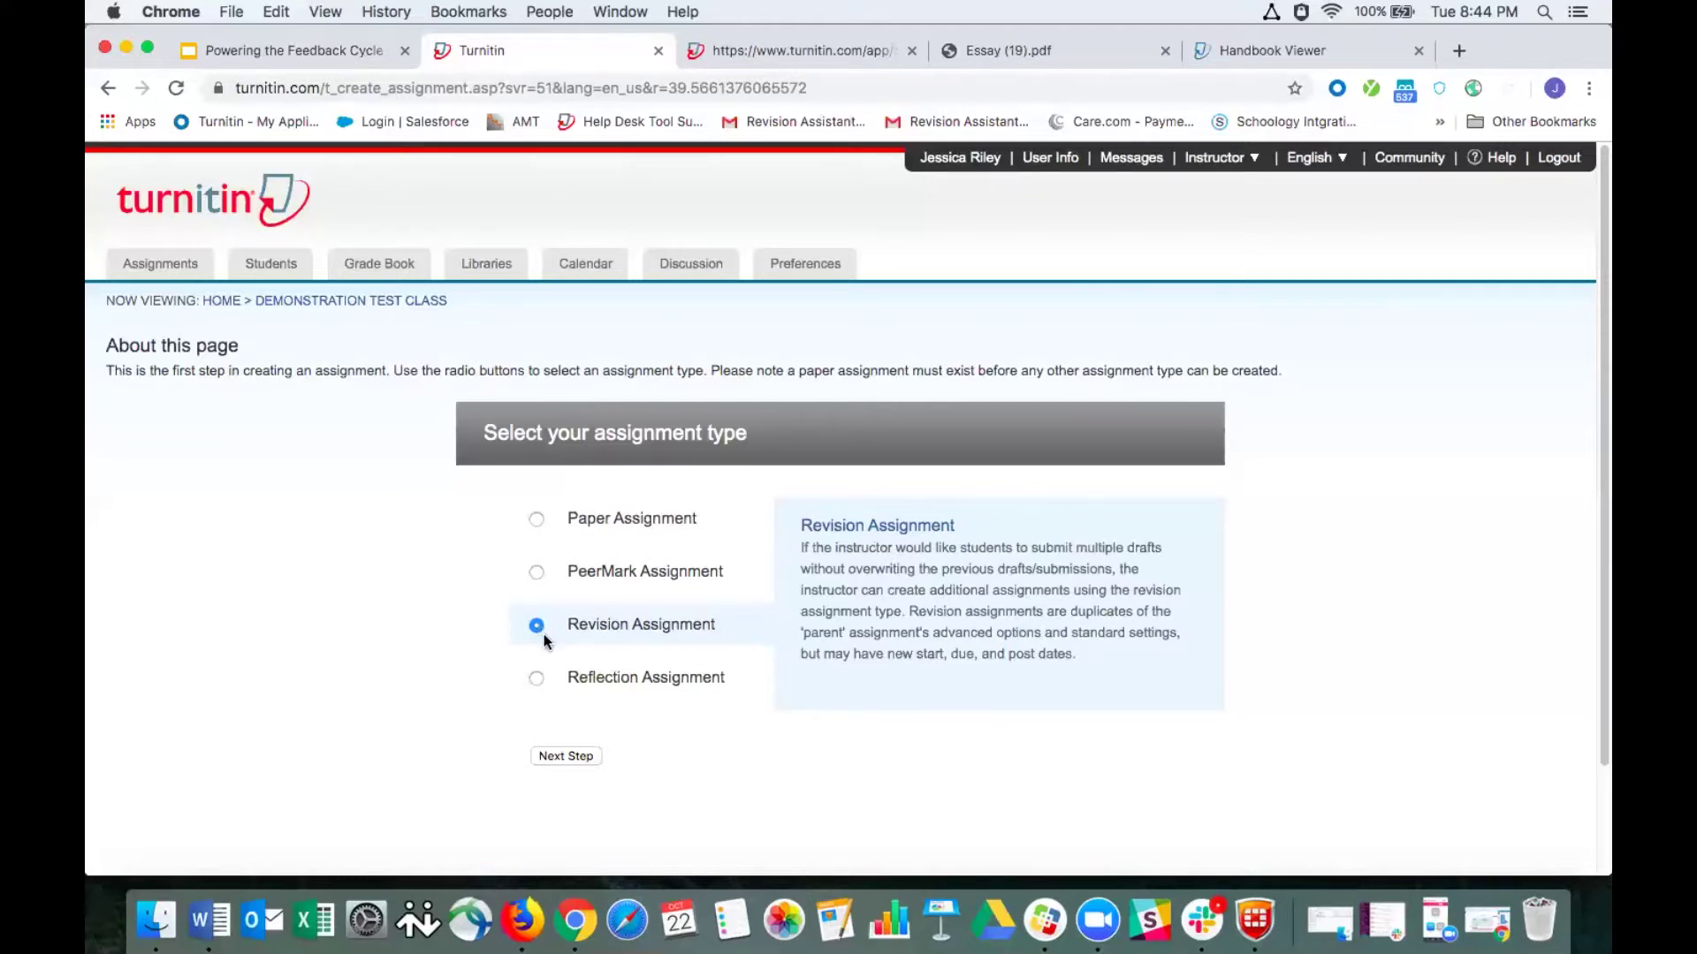
pyautogui.click(537, 681)
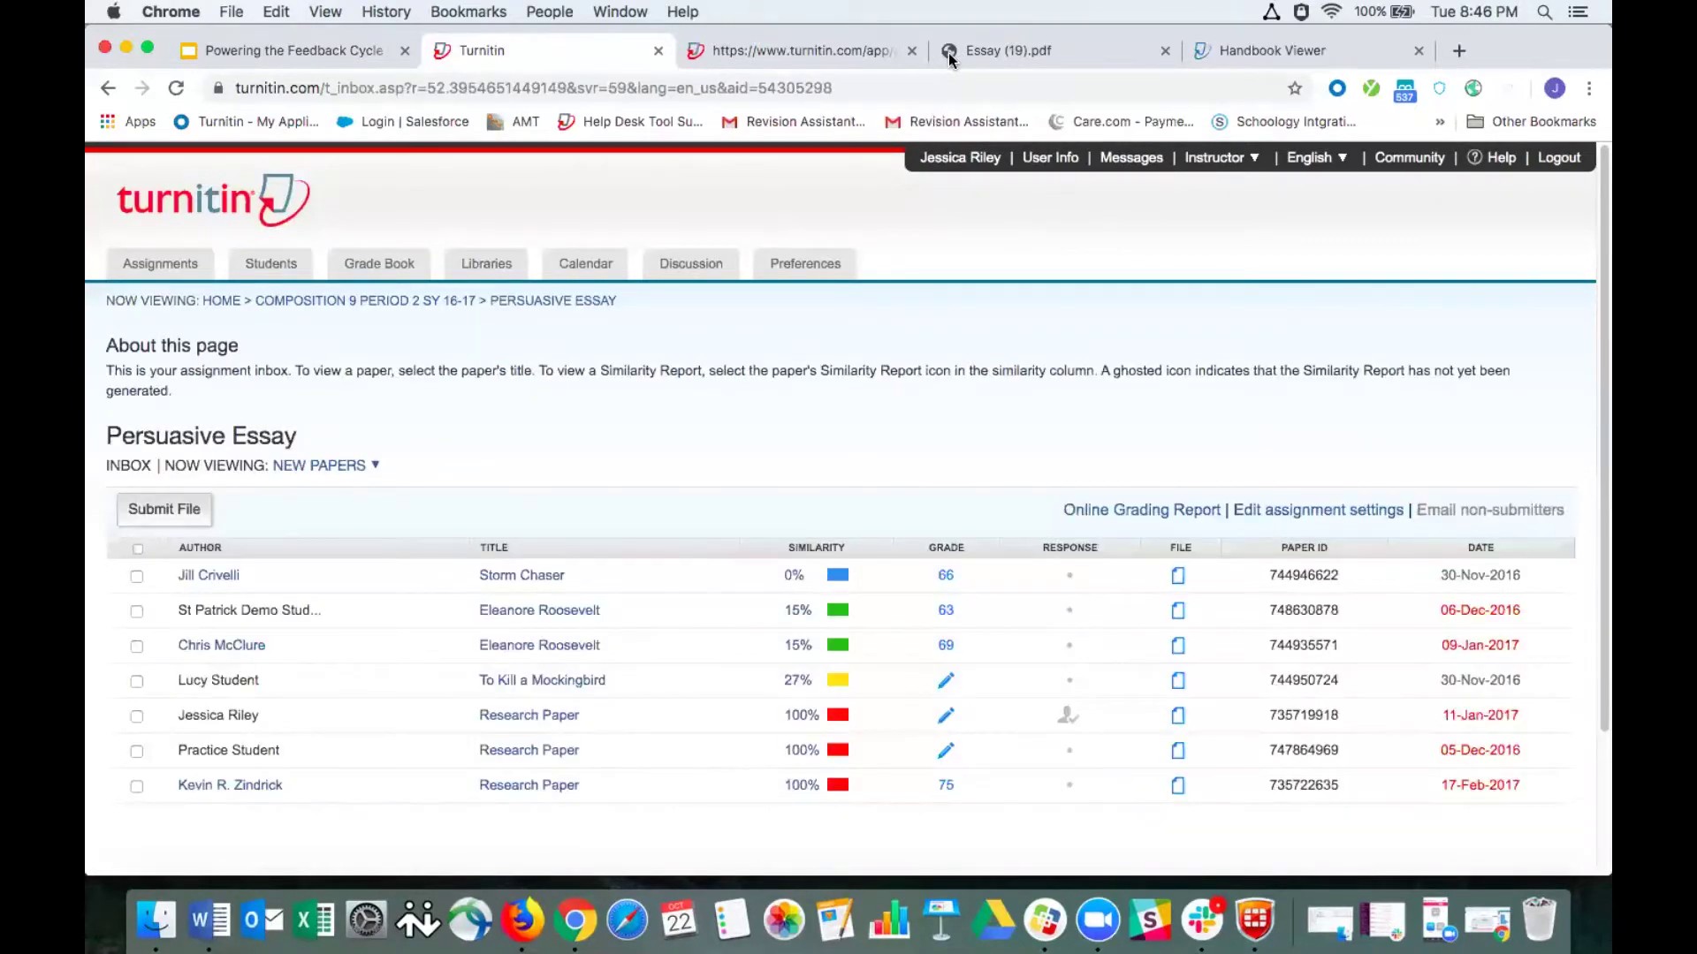
# - Examine the Response column in the Persuasive Essay inbox to check whether a student has viewed the graded paper
pyautogui.scroll(-2, 834, 370)
pyautogui.scroll(-1, 834, 370)
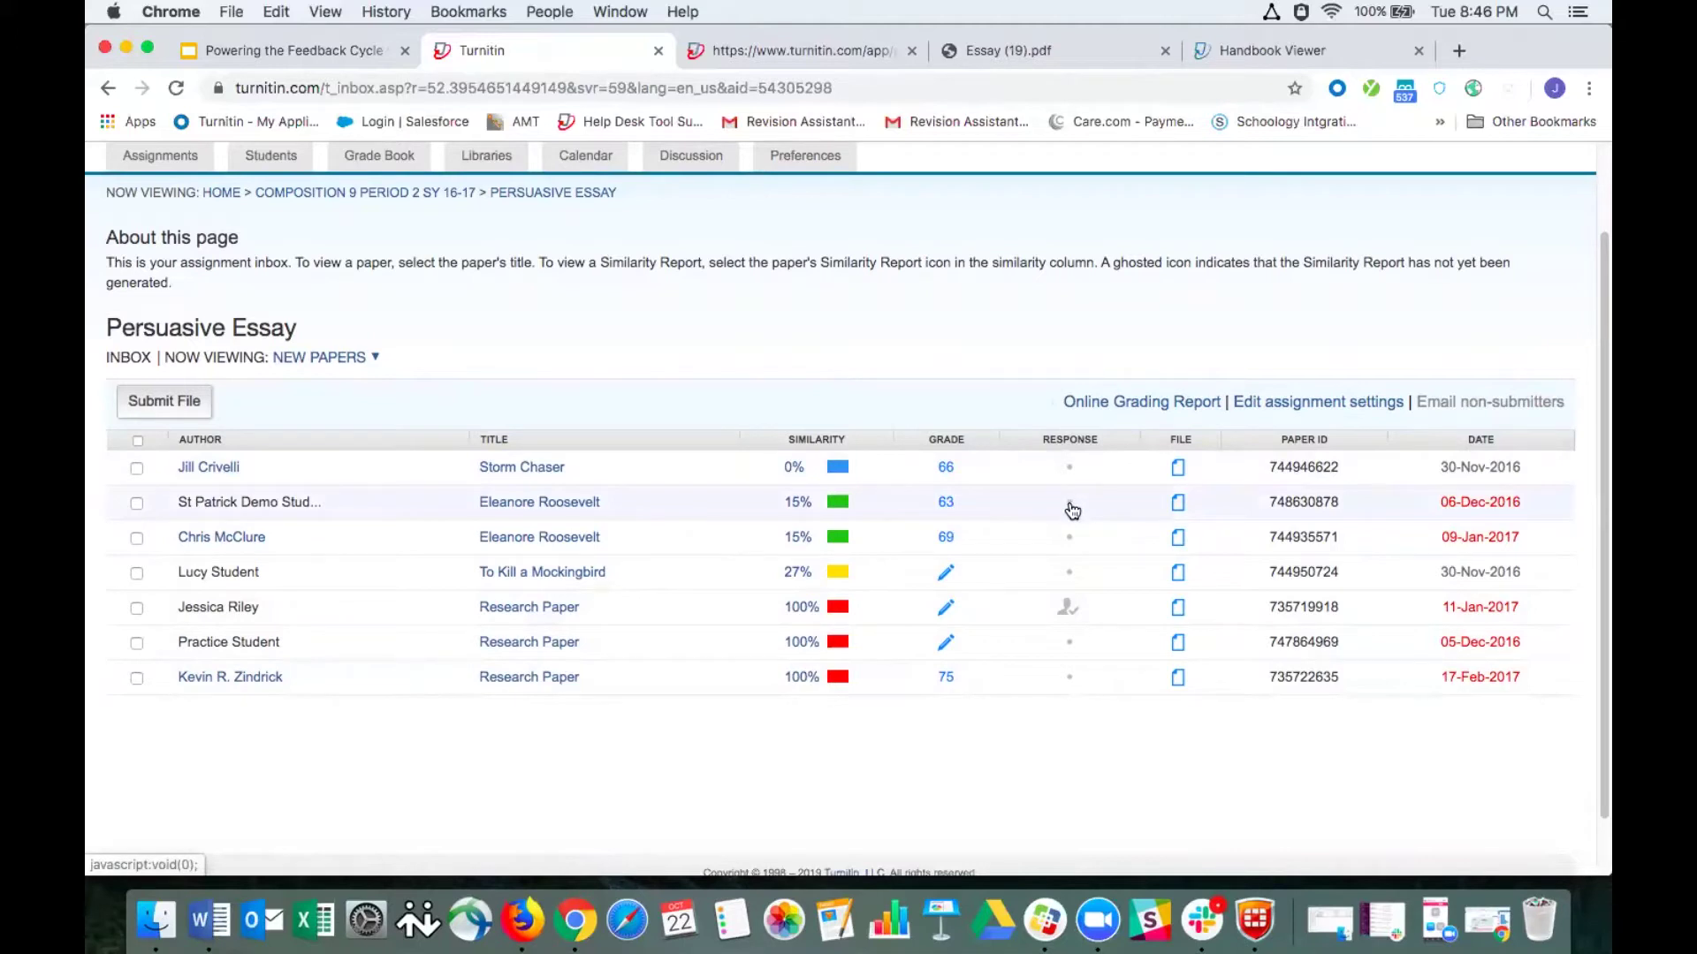
pyautogui.moveTo(1072, 505)
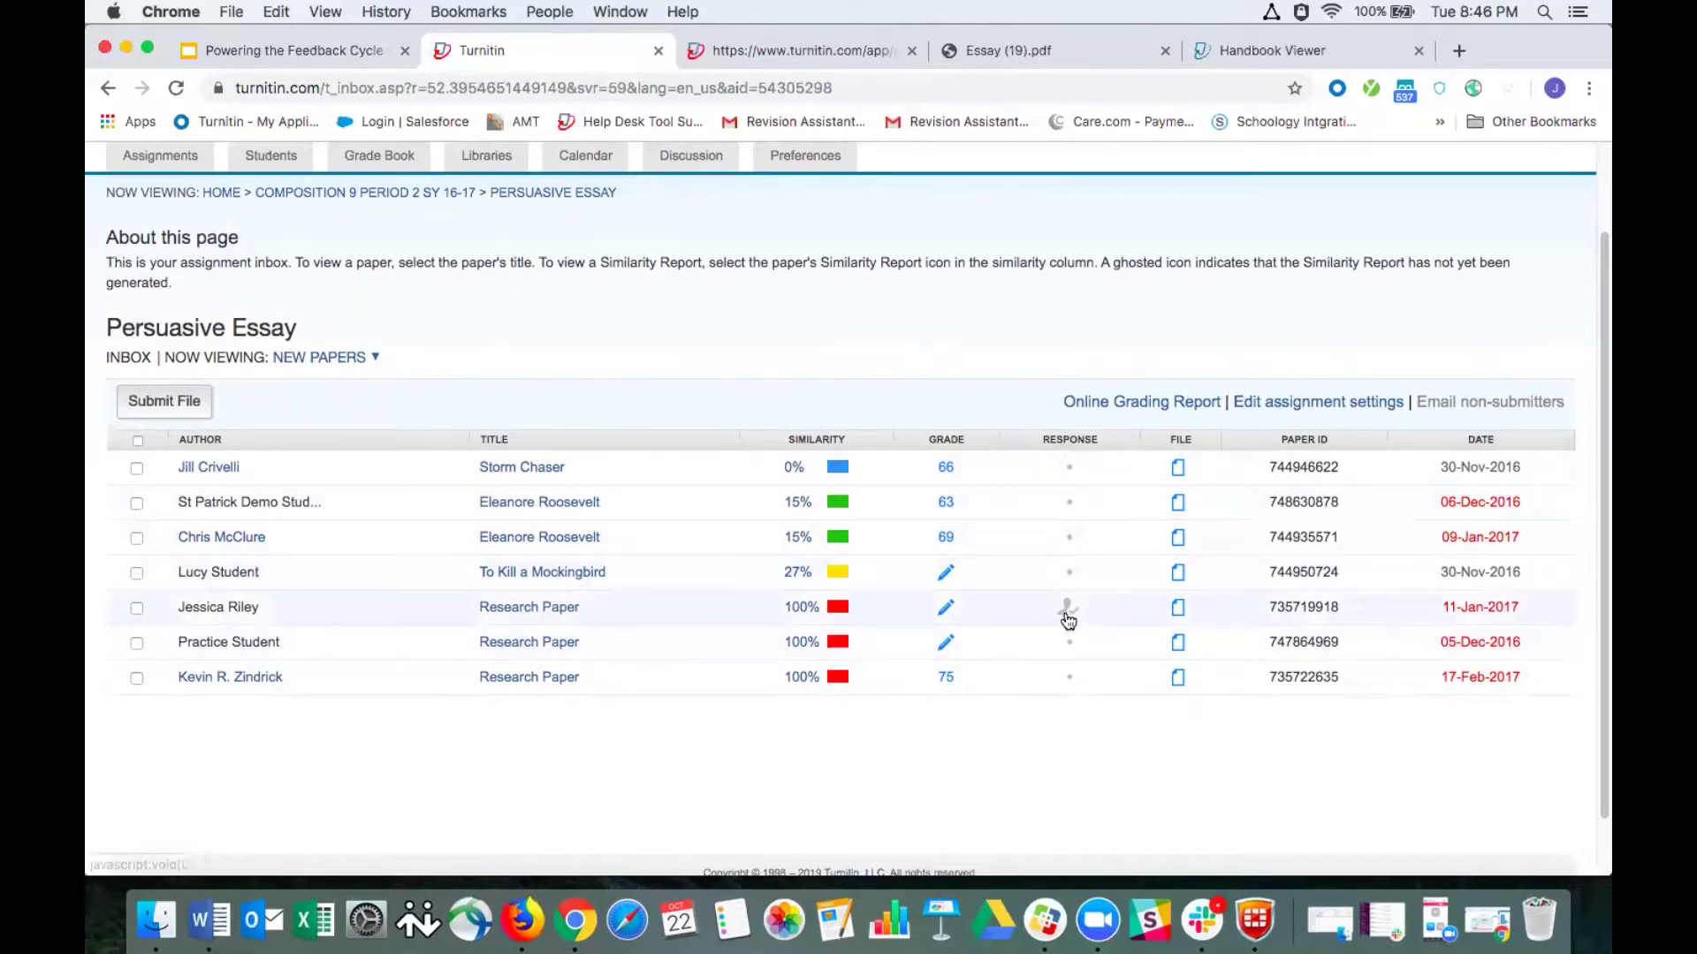
pyautogui.moveTo(1067, 615)
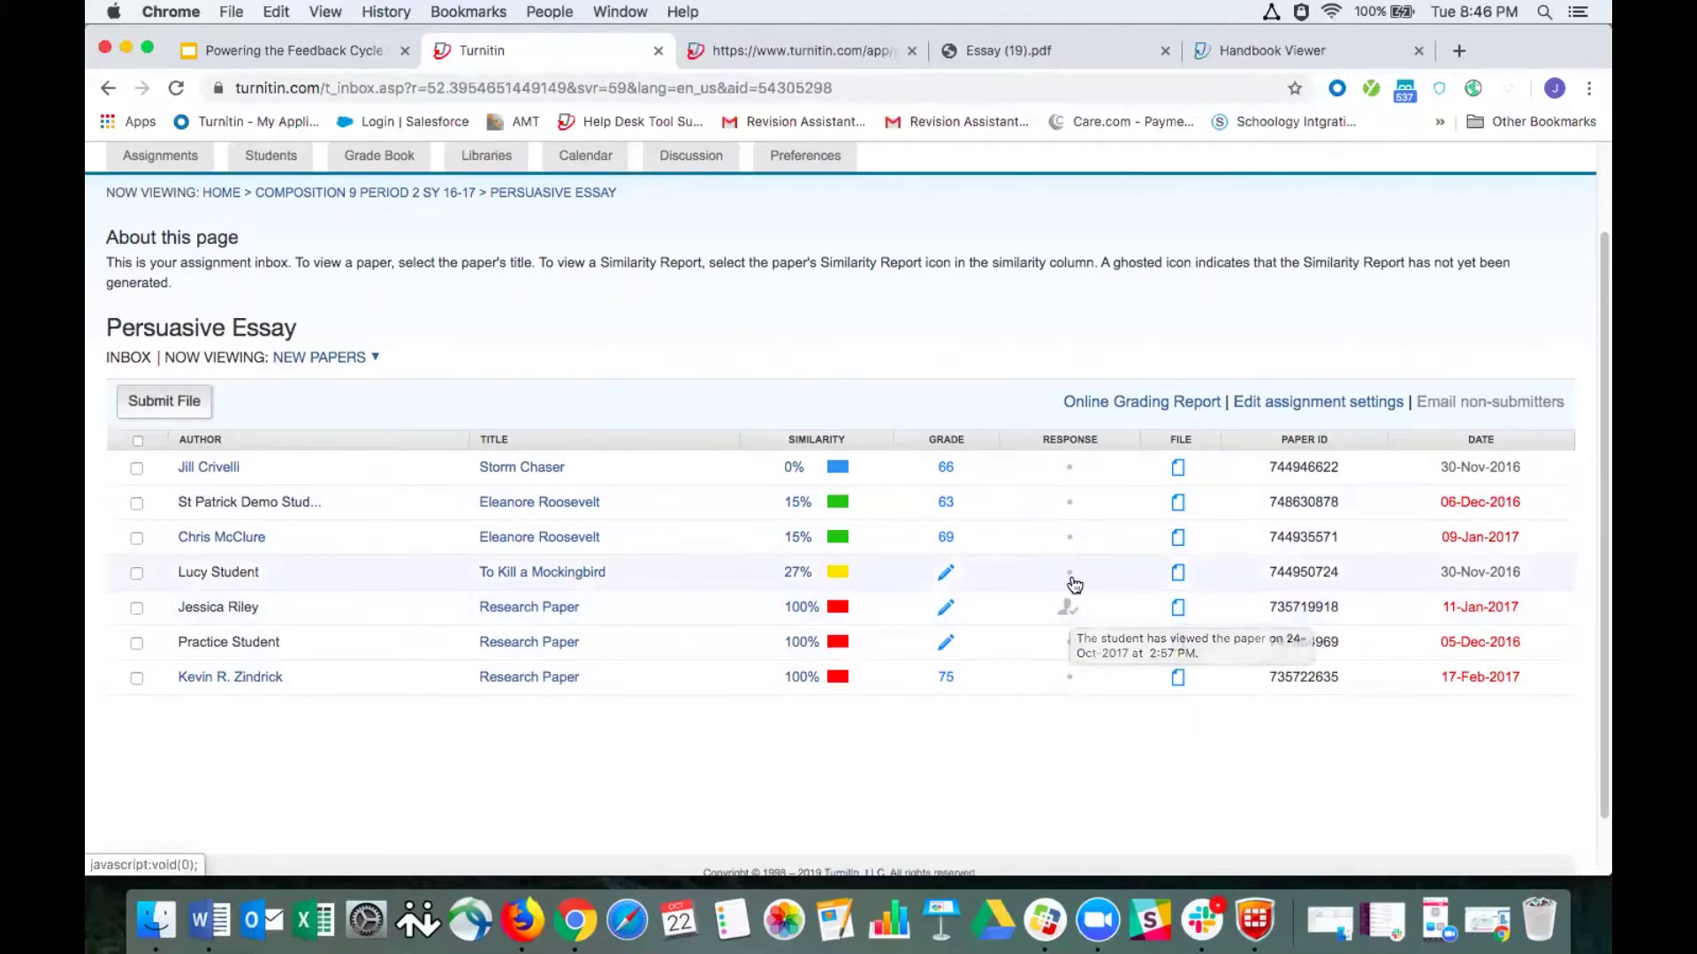
pyautogui.moveTo(1074, 610)
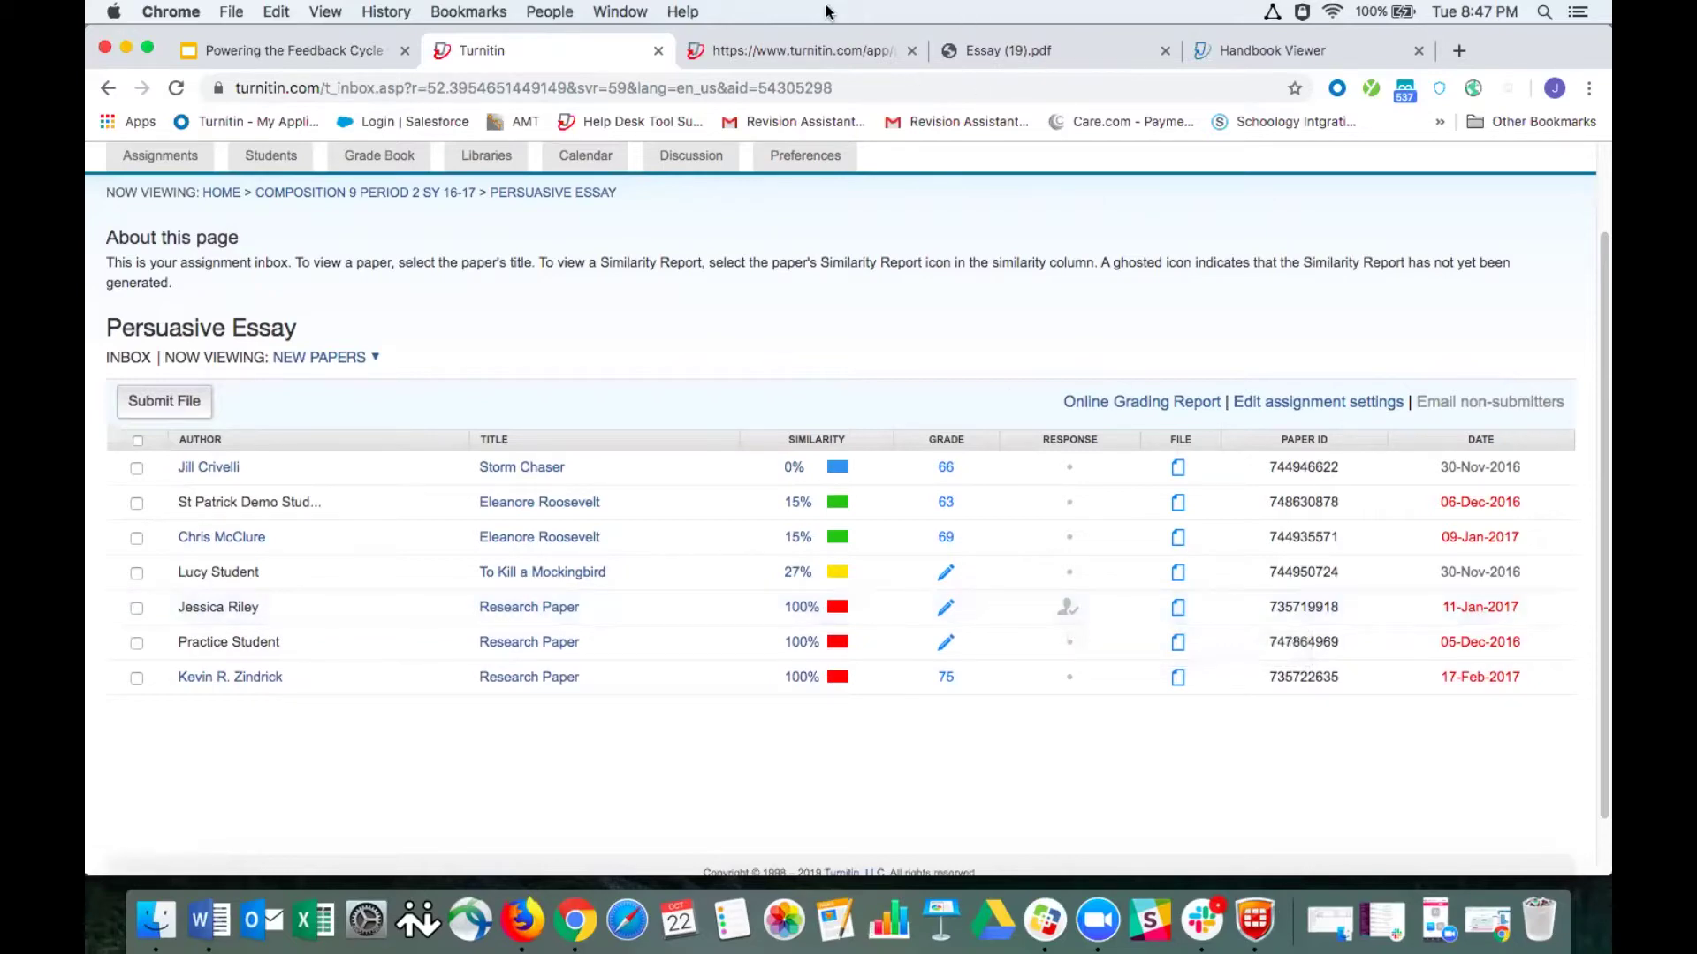
# - Return to the Google Slides deck and resume presenting from slide 21, Power the Feedback Cycle
pyautogui.click(338, 51)
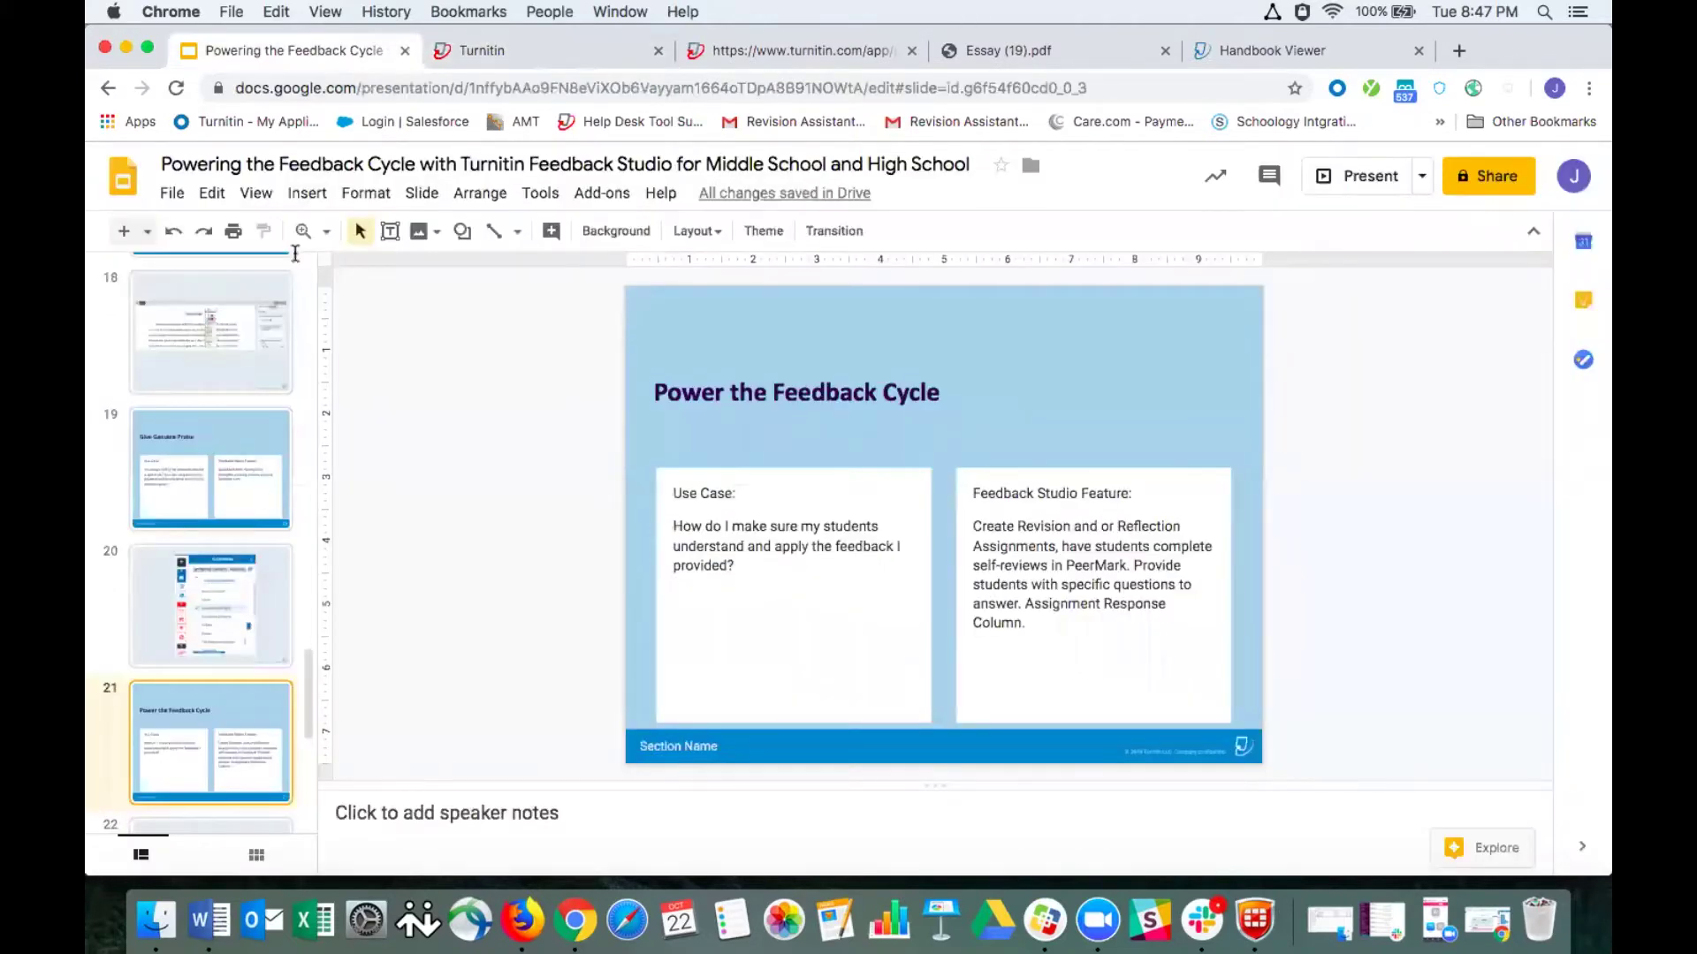
pyautogui.click(255, 192)
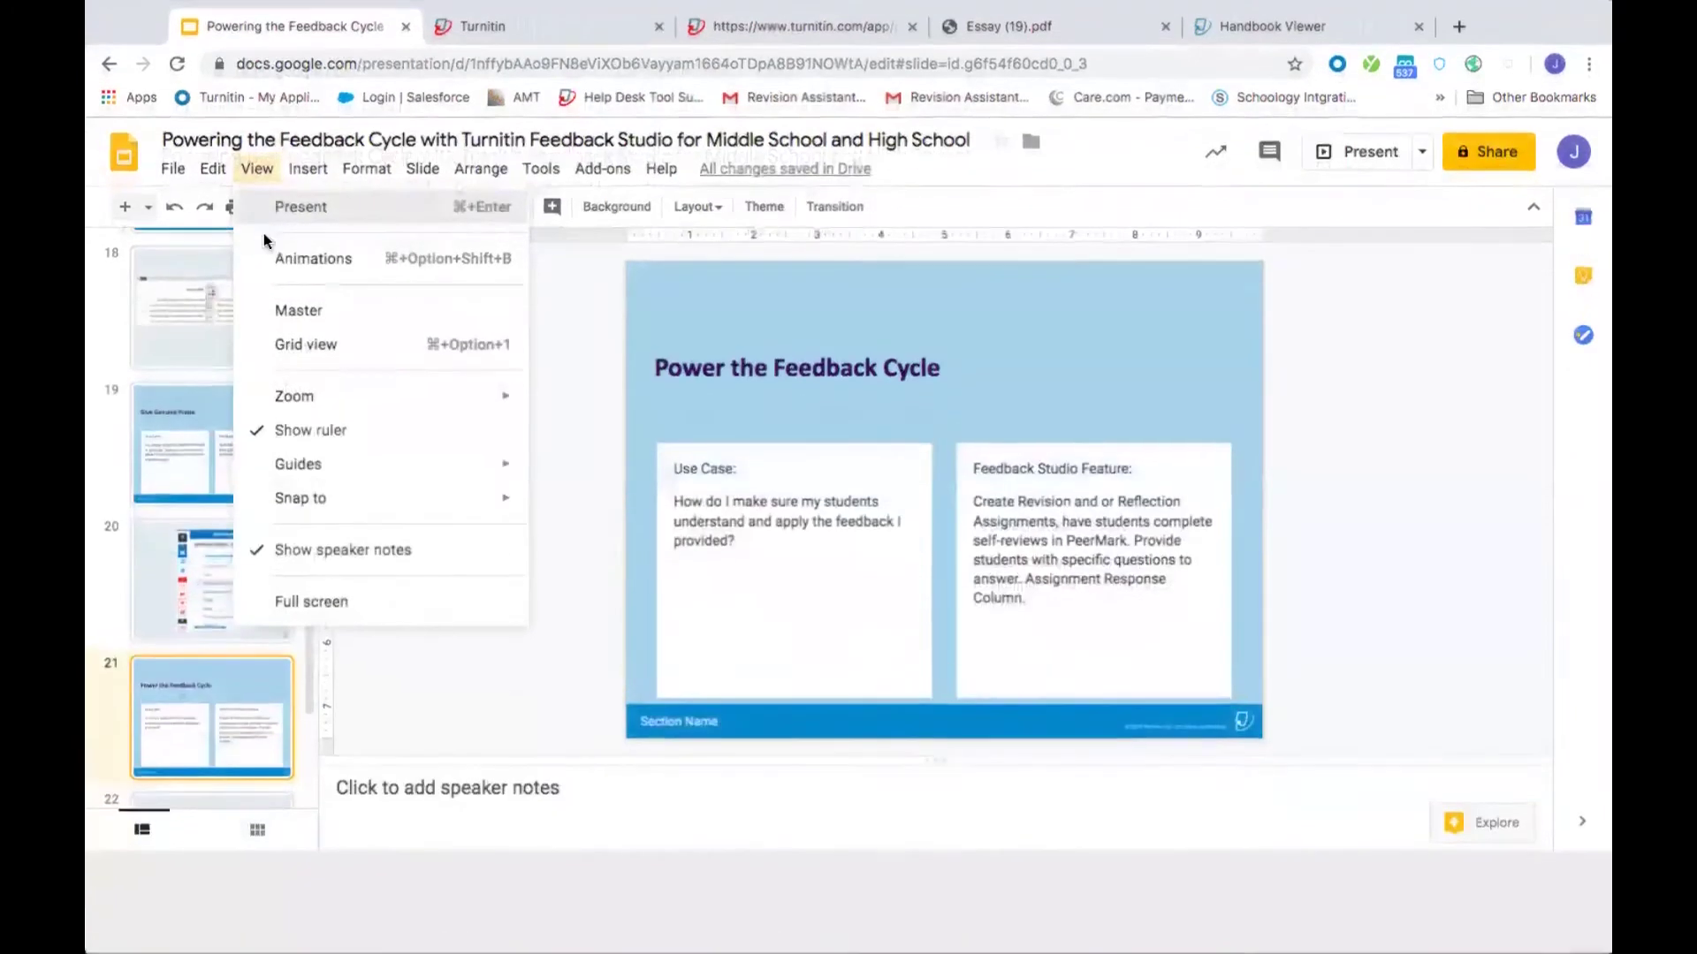
pyautogui.click(267, 233)
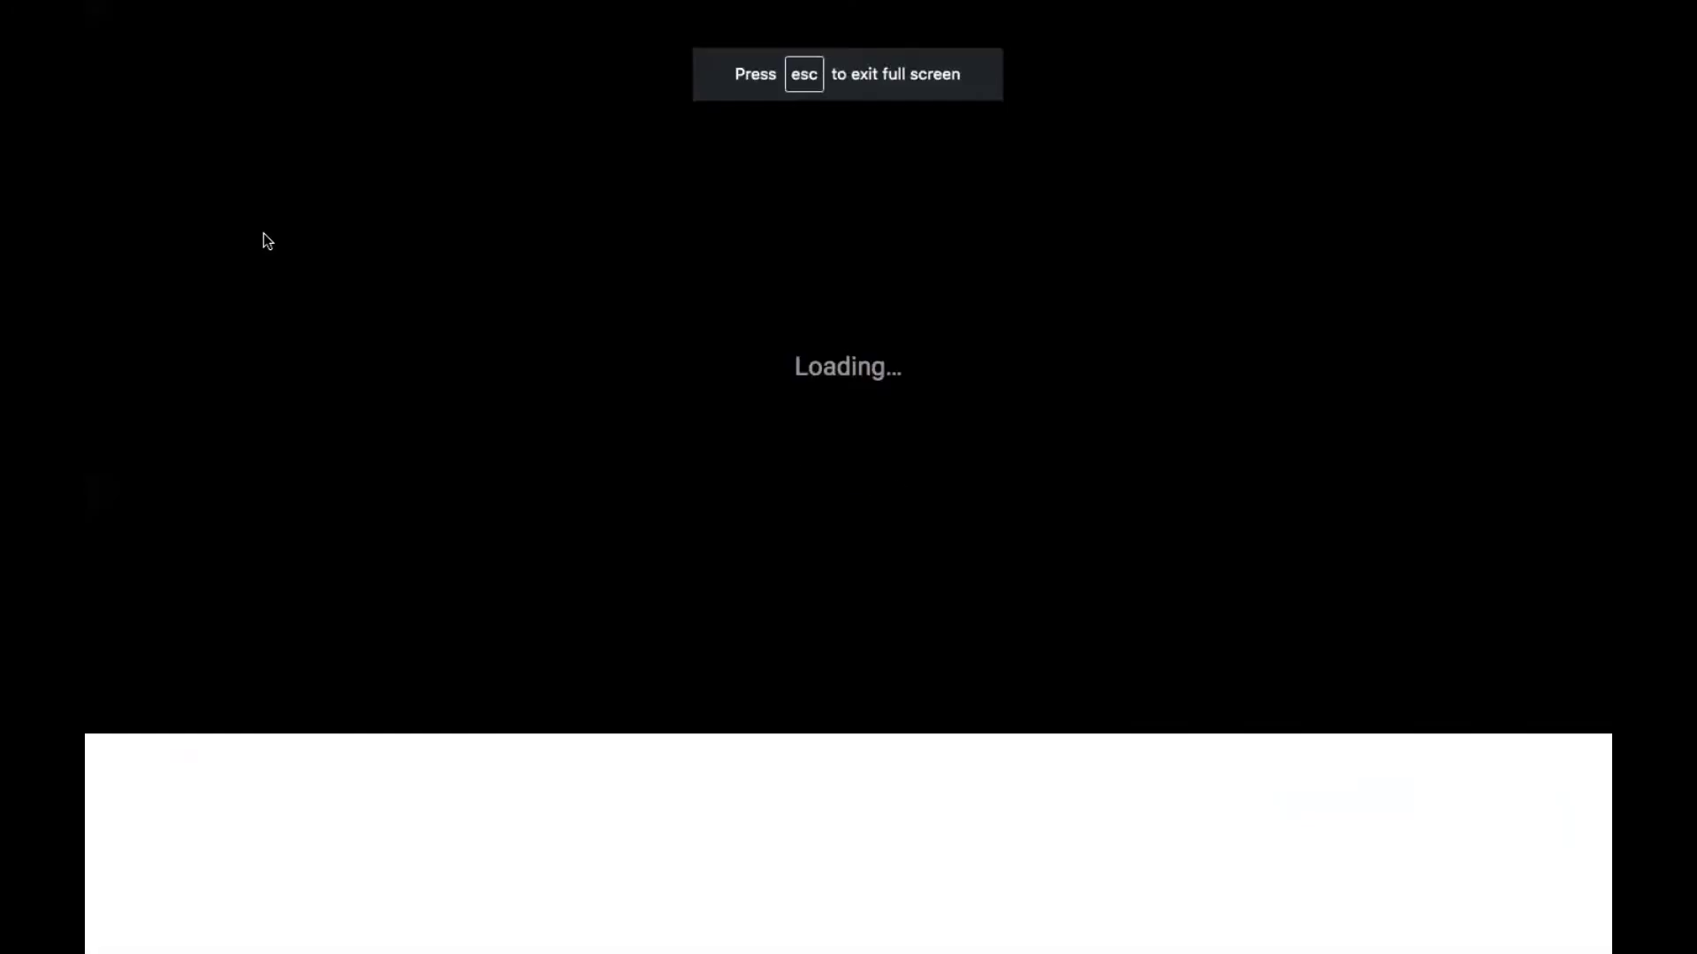